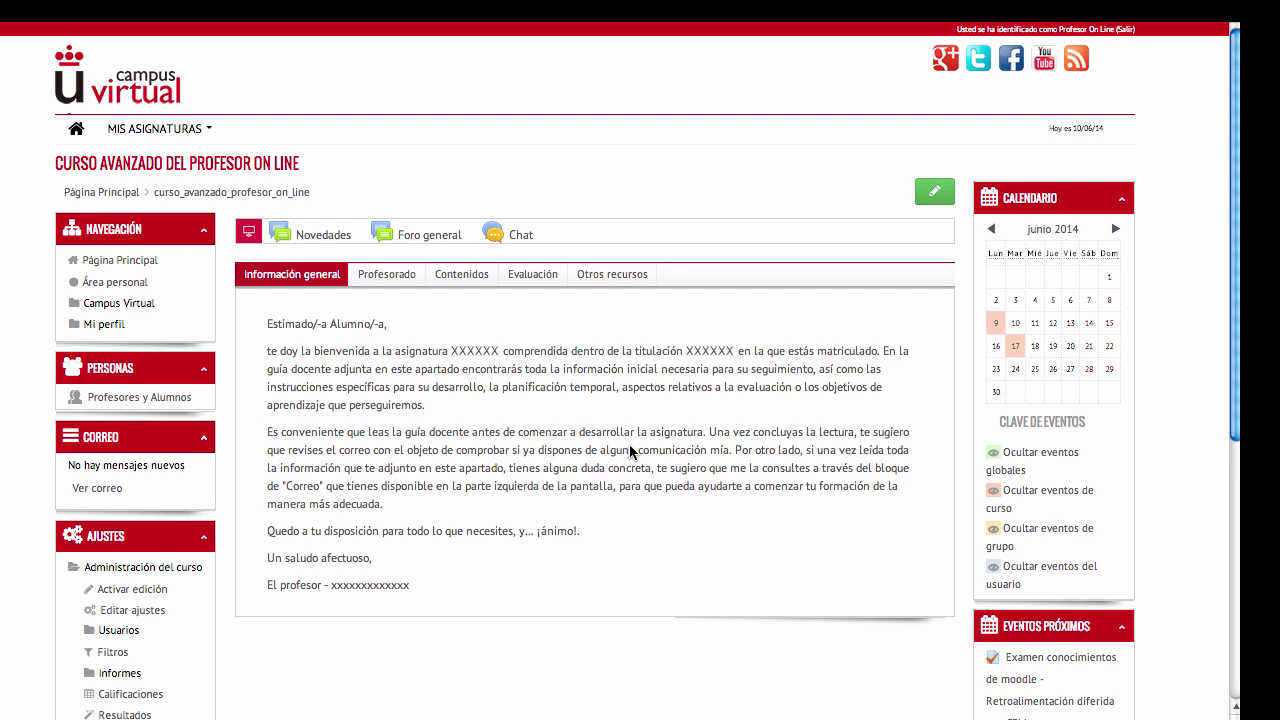
- Open the course's question bank and select the Tema 1 category
scroll(630, 447, down, 3)
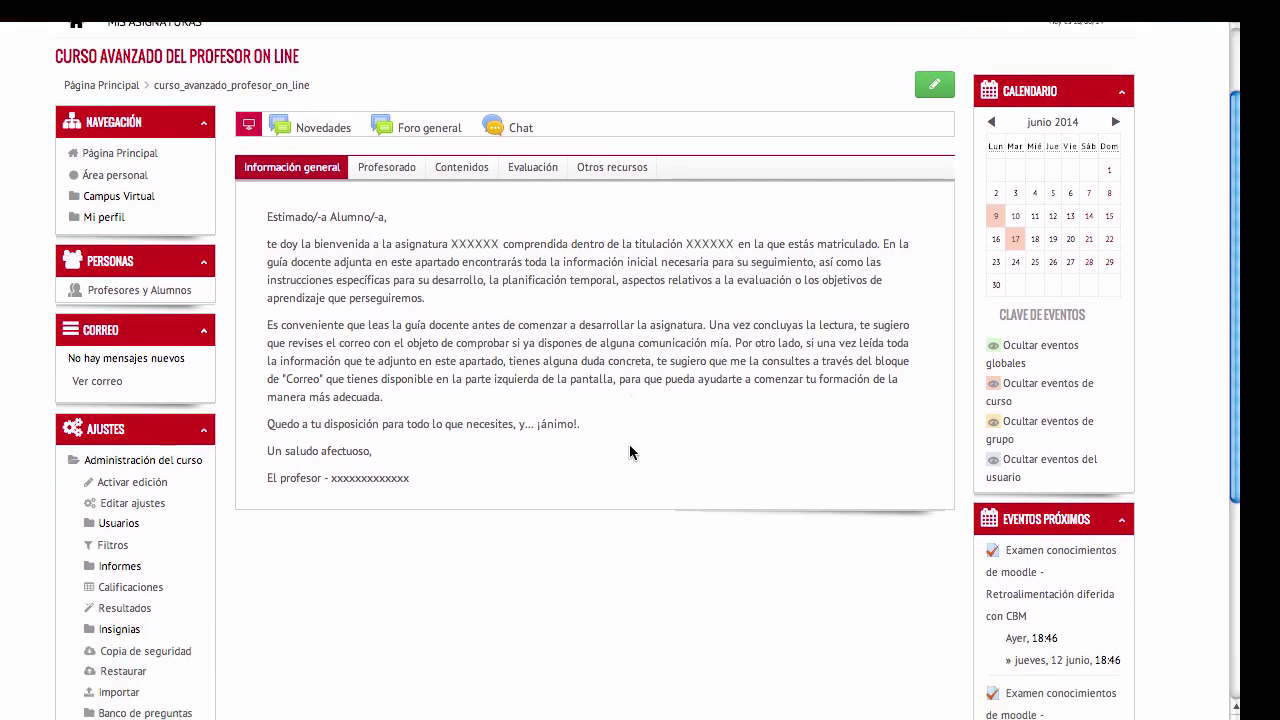
scroll(629, 444, down, 3)
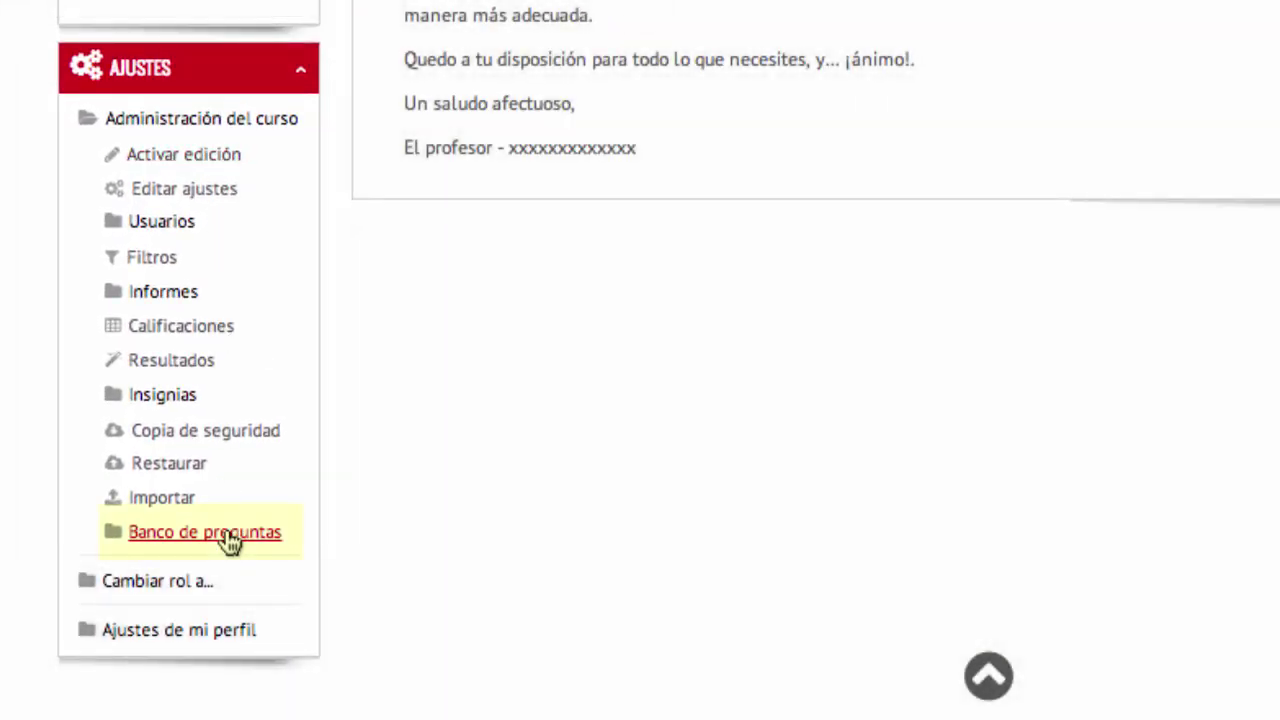
click(230, 541)
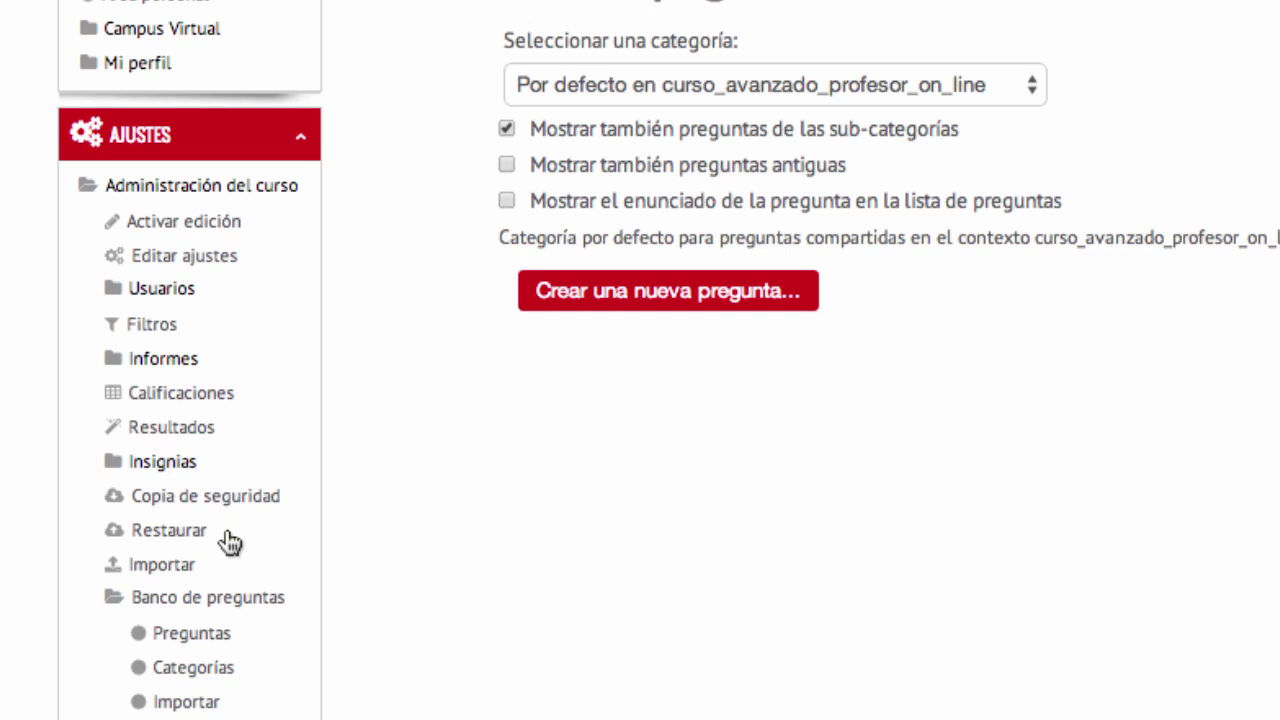
scroll(230, 541, down, 3)
click(196, 508)
click(1010, 92)
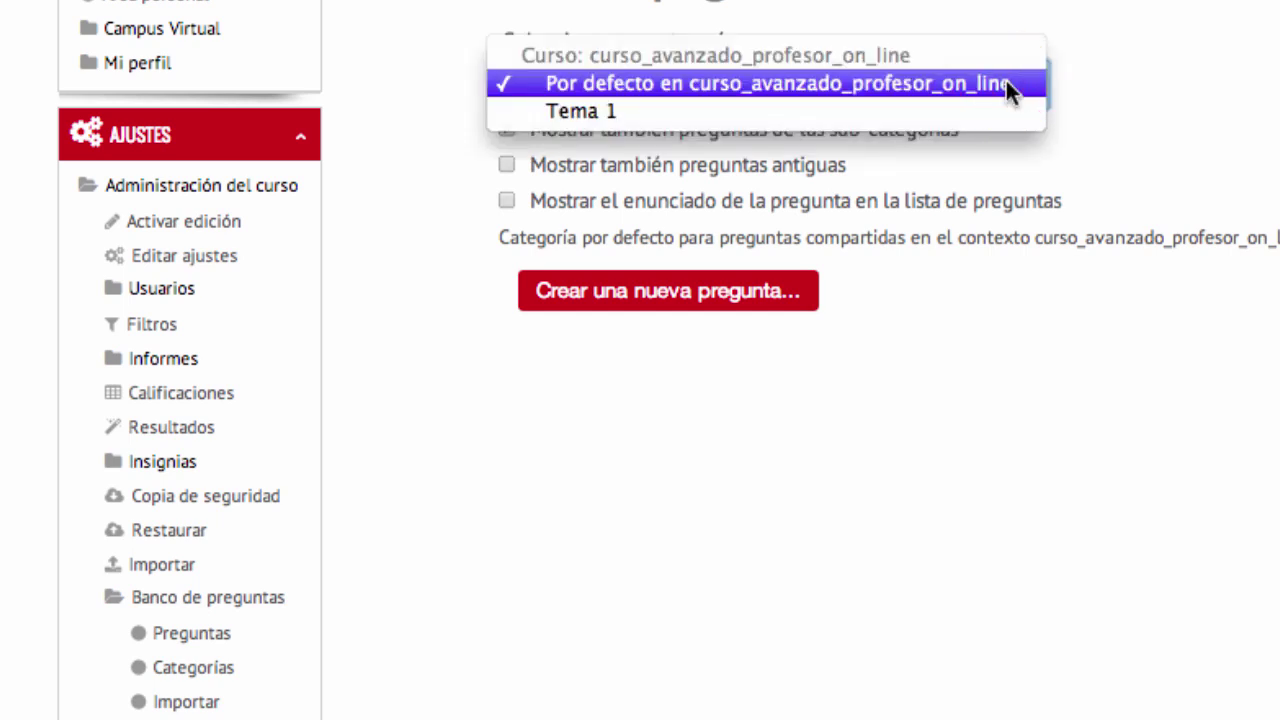
click(932, 113)
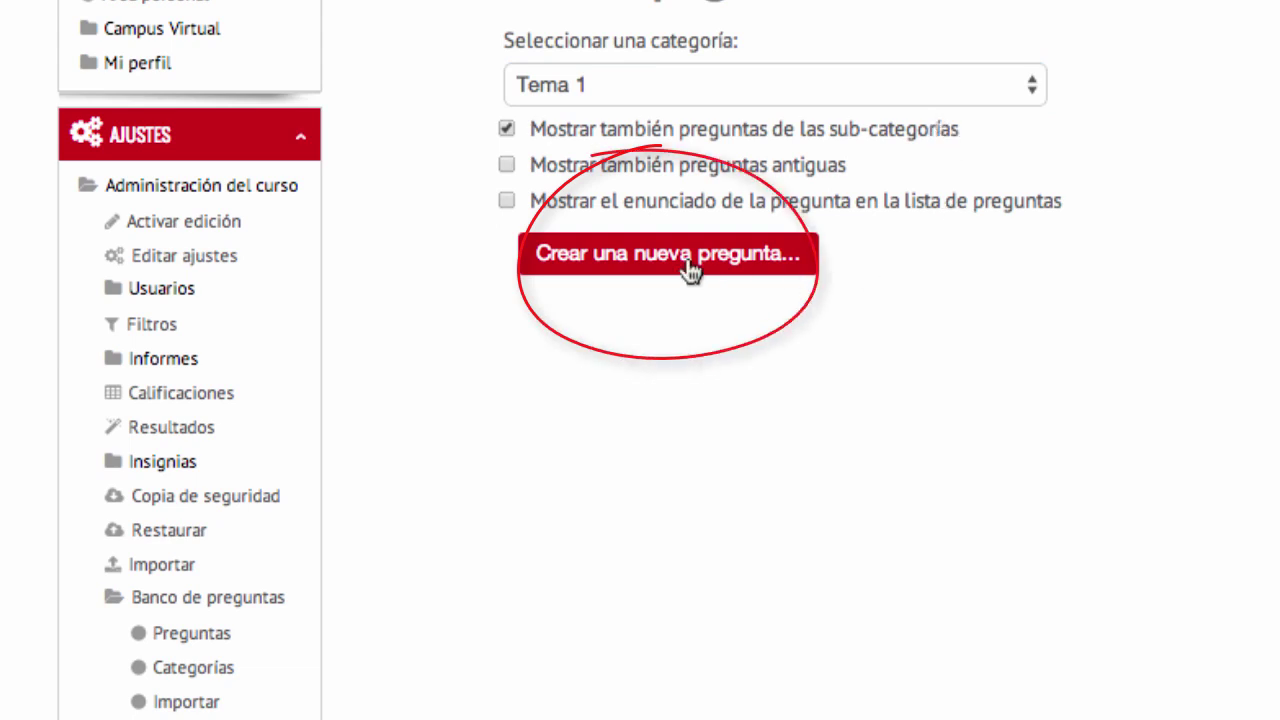
- Start creating a new question of the Ensayo type in the Tema 1 category
click(690, 268)
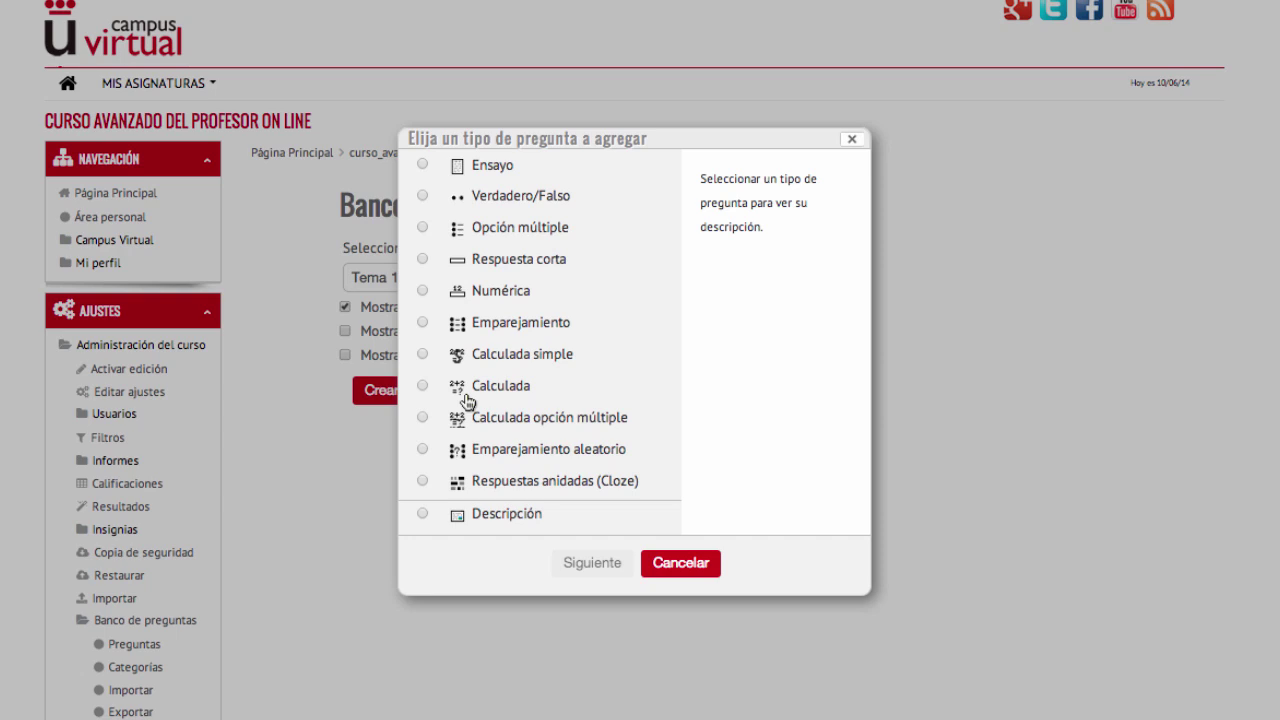
click(495, 170)
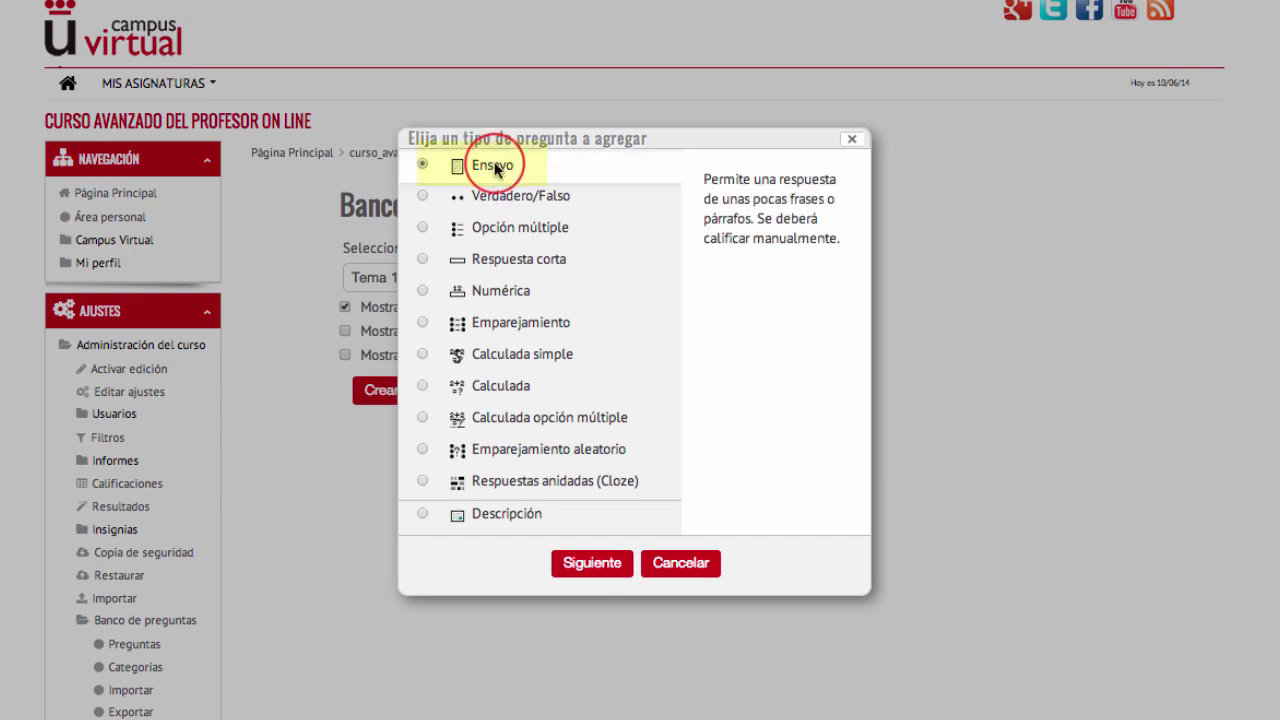
click(598, 562)
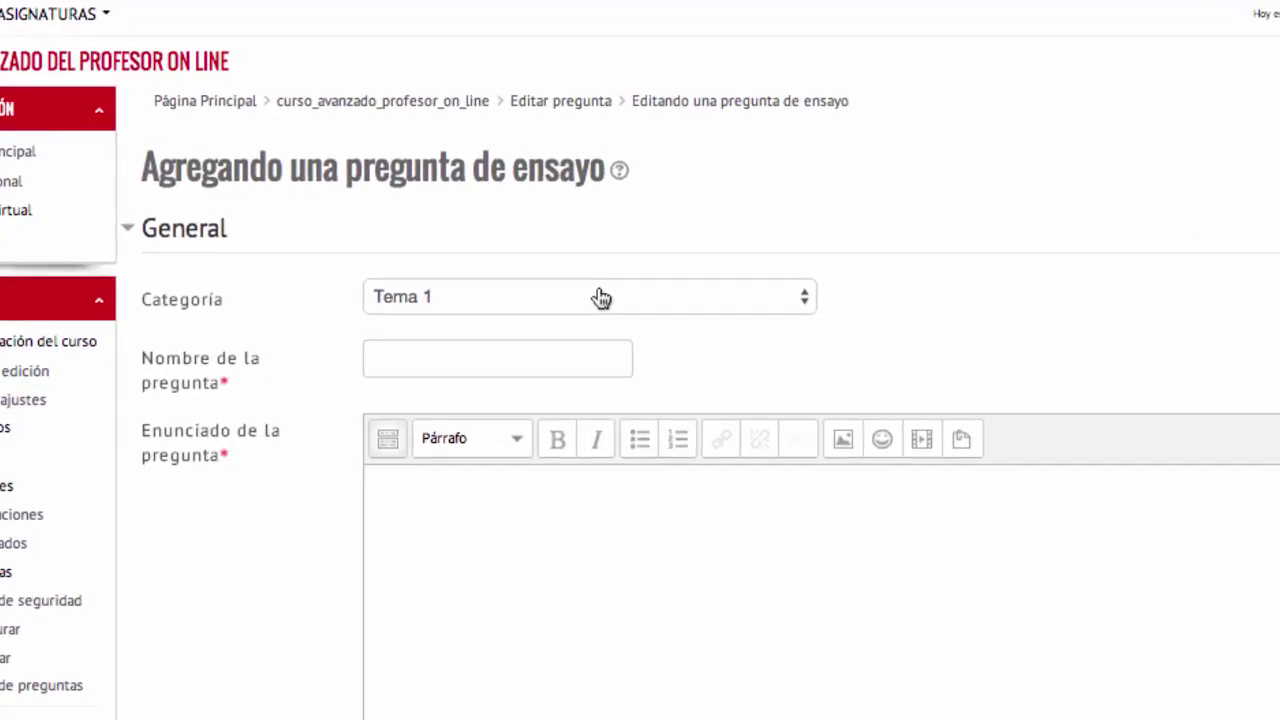
- Name the question "Pregunta 1" and enter the statement "Enumera y explica las ventajas de una plataforma on line como Moodle."
click(564, 364)
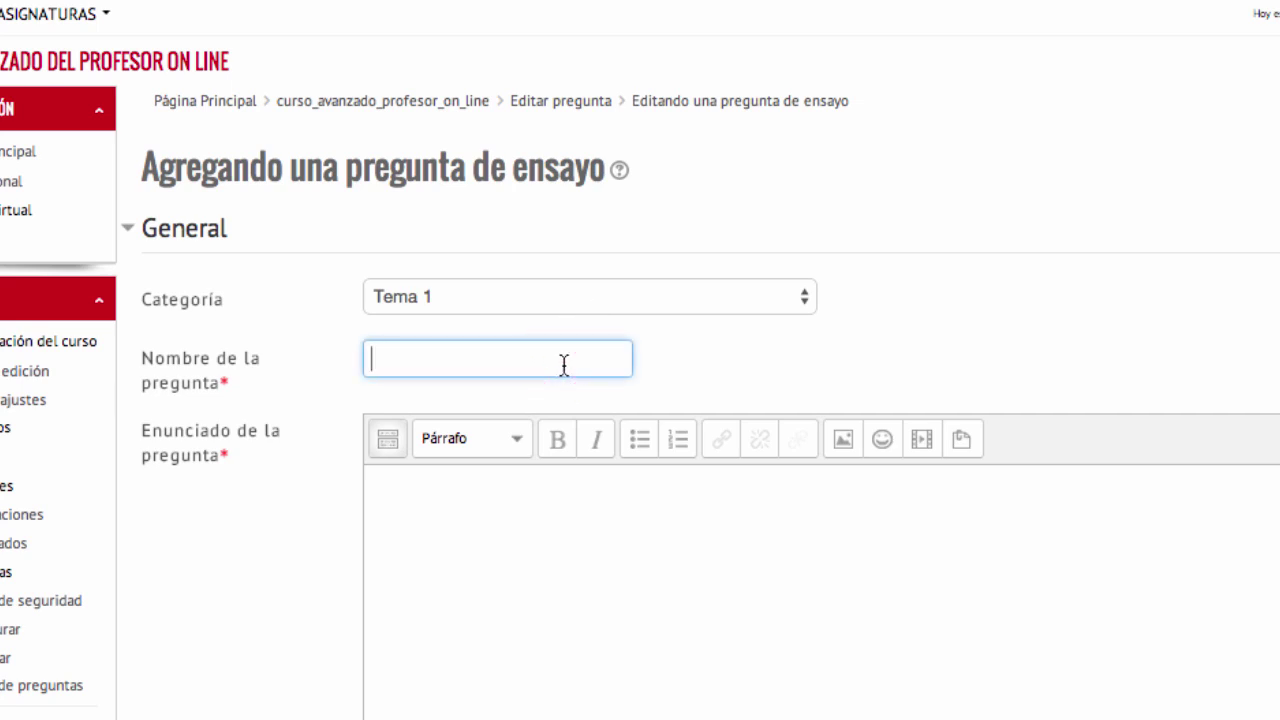
text(Pregunta 1)
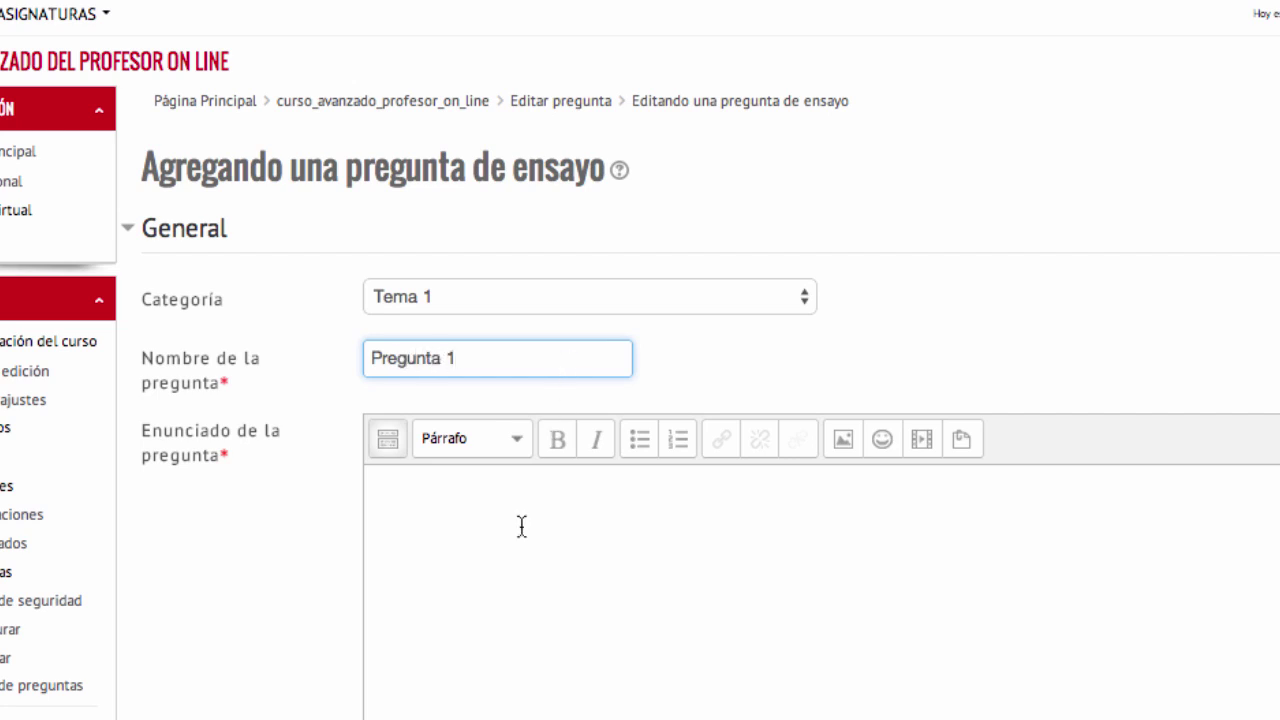
click(515, 555)
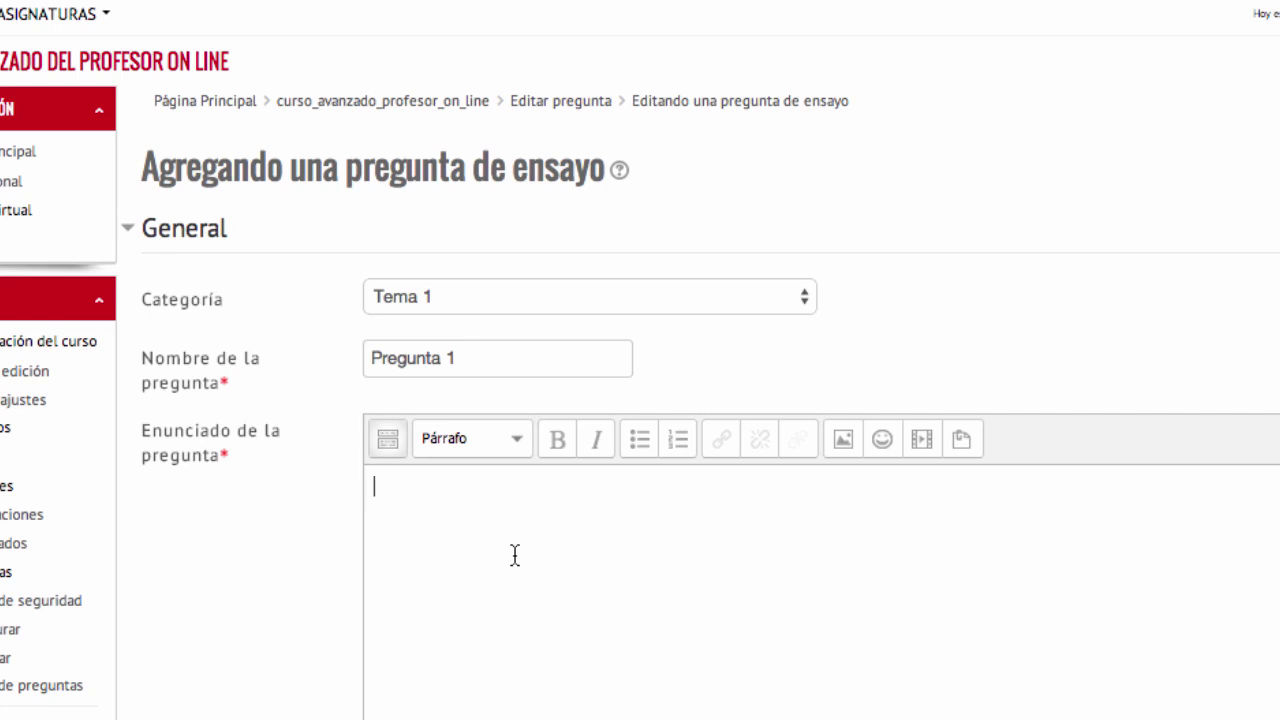
text(Enumera y e)
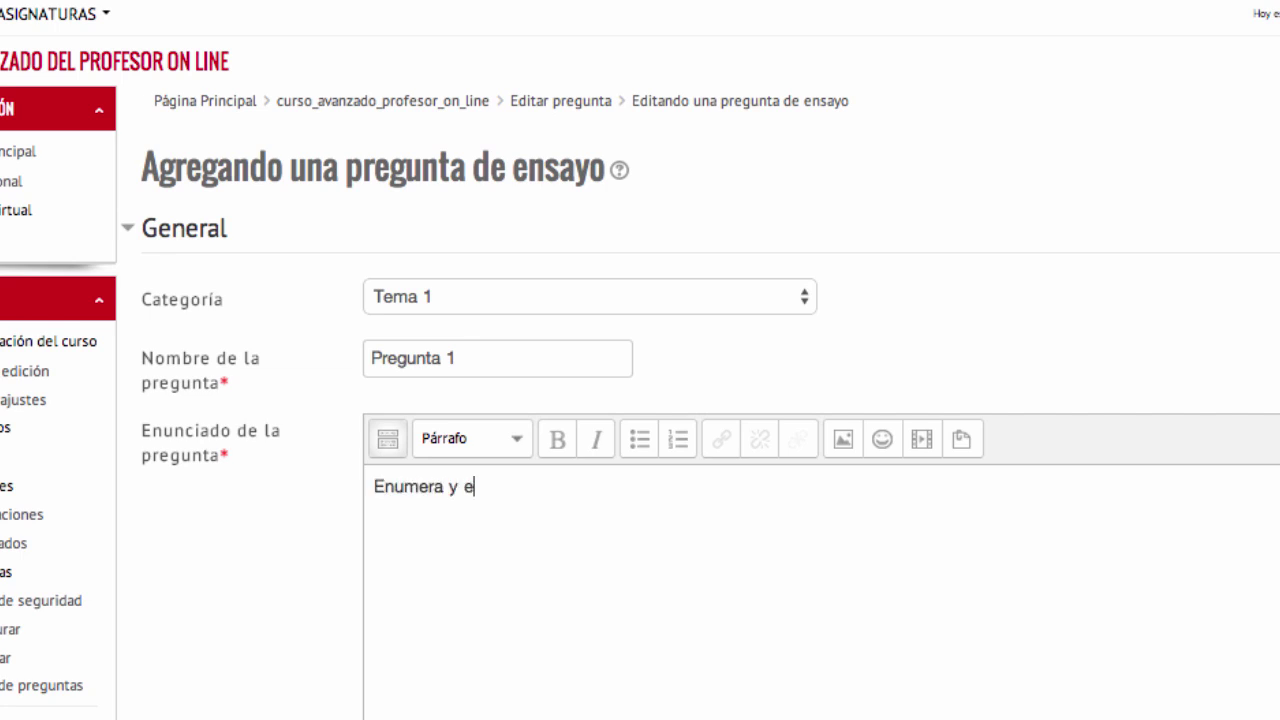
text(xplica las venta)
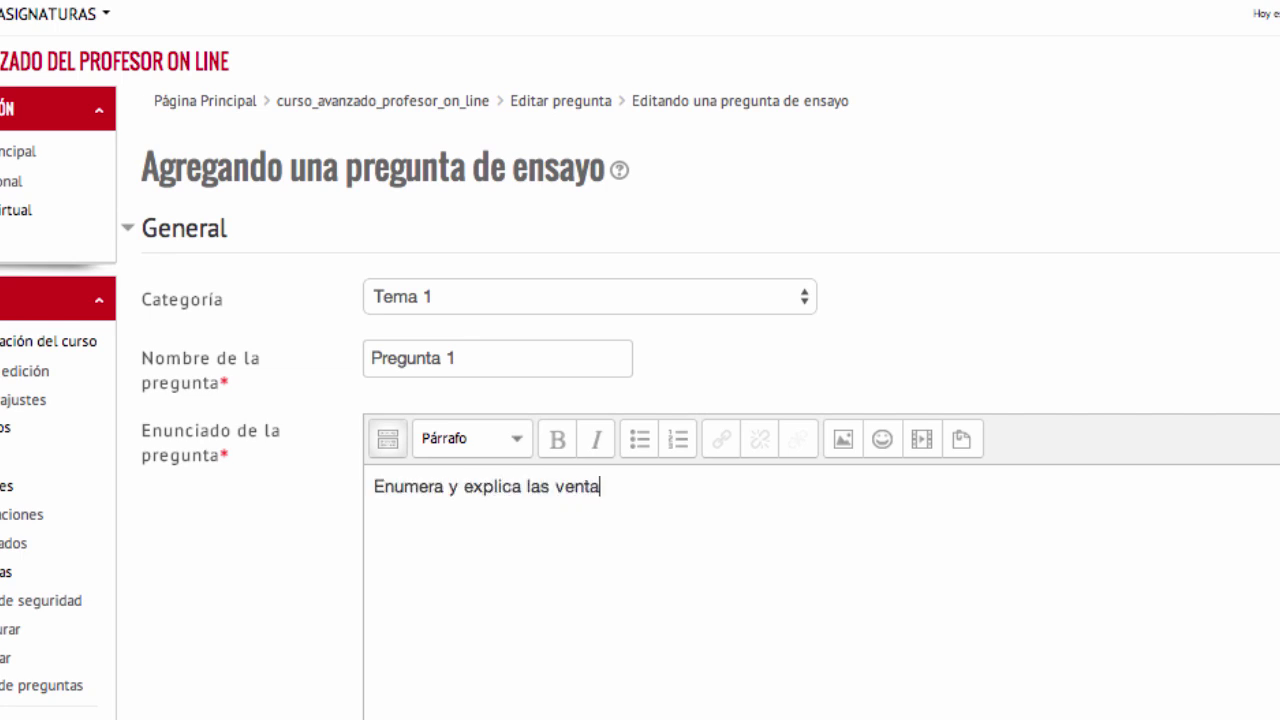
text(jas de una plataform)
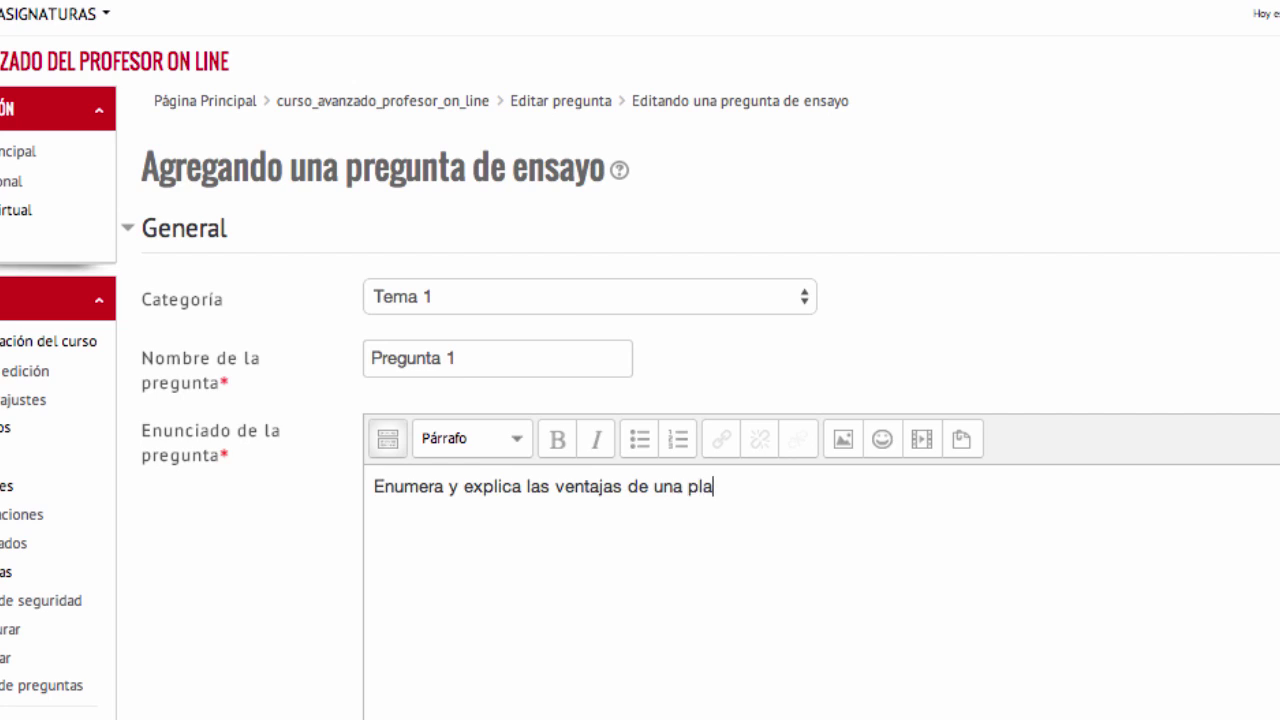
key(BackSpace)
key(BackSpace)
text(rma on line c)
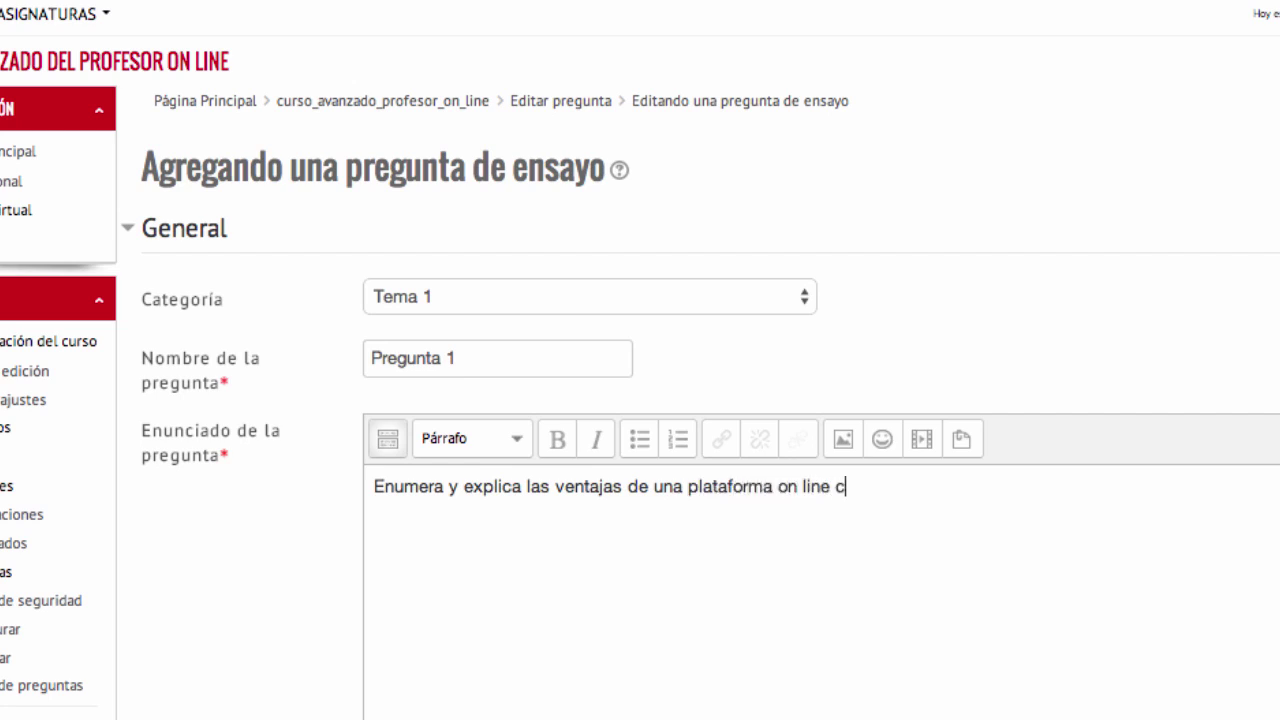
text(omo Moodle.)
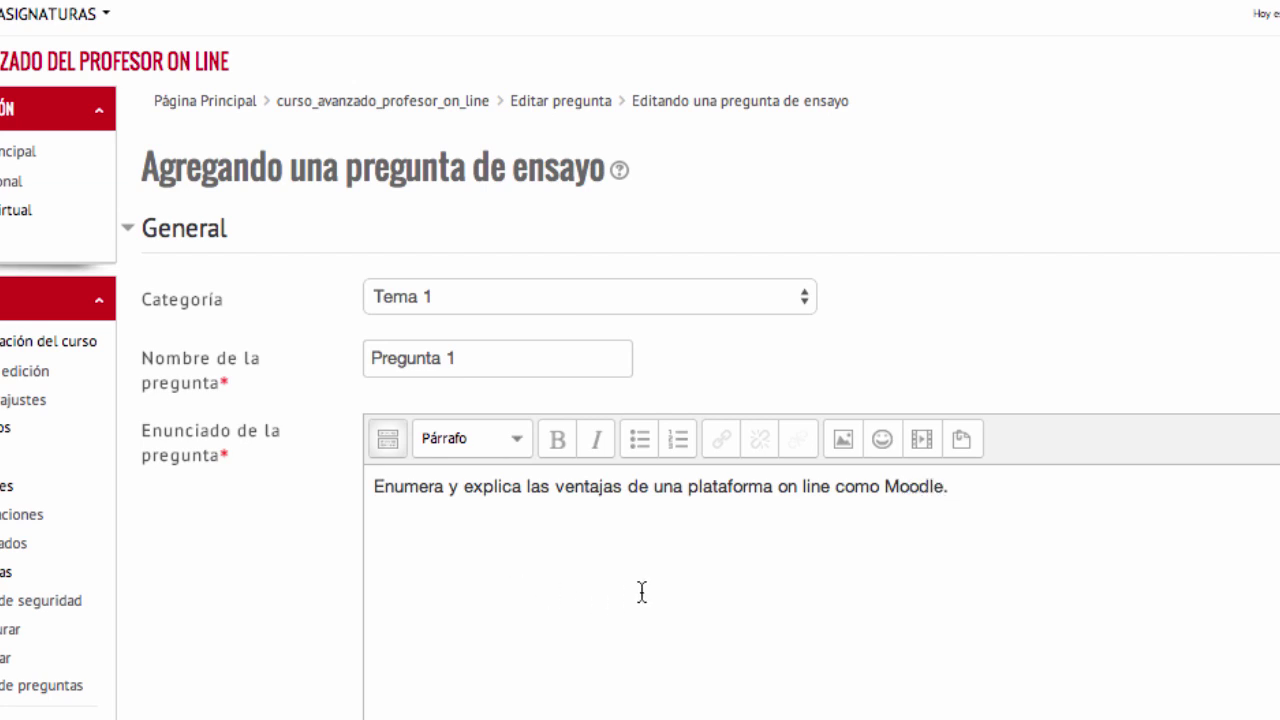
- Check the default score (Puntuación por defecto) of the essay question
scroll(640, 591, down, 5)
scroll(642, 591, down, 1)
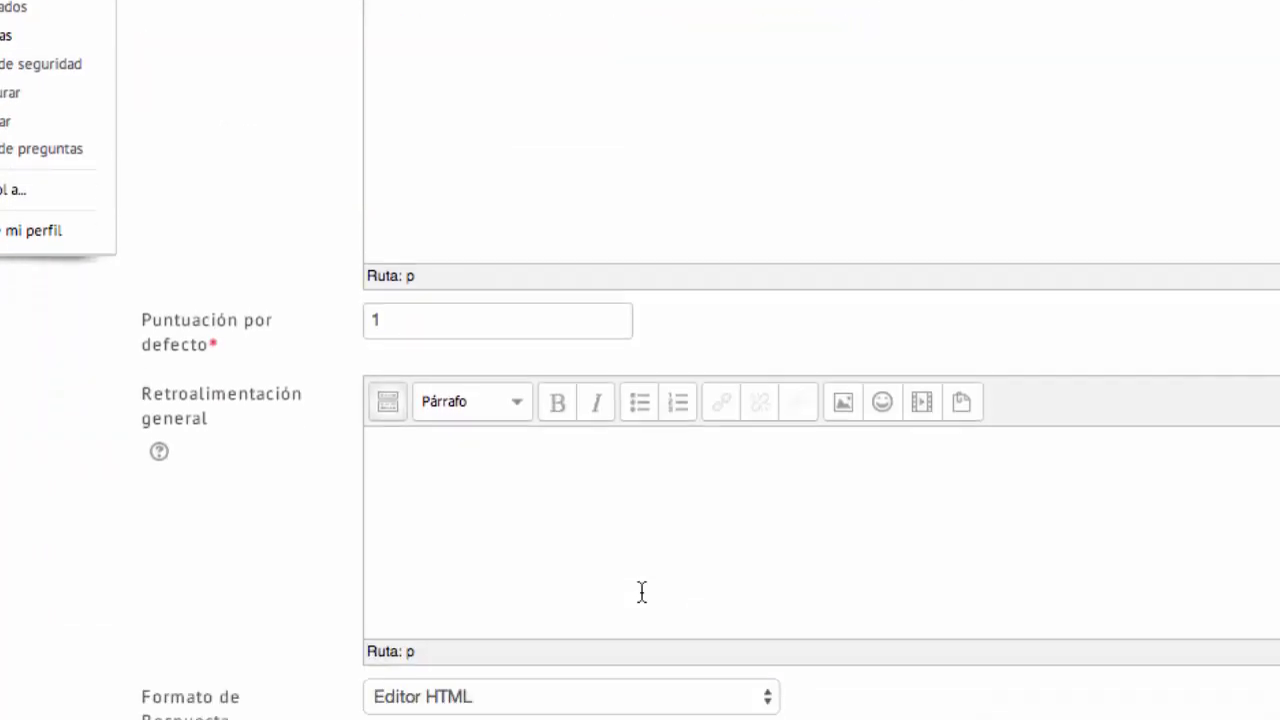
click(441, 319)
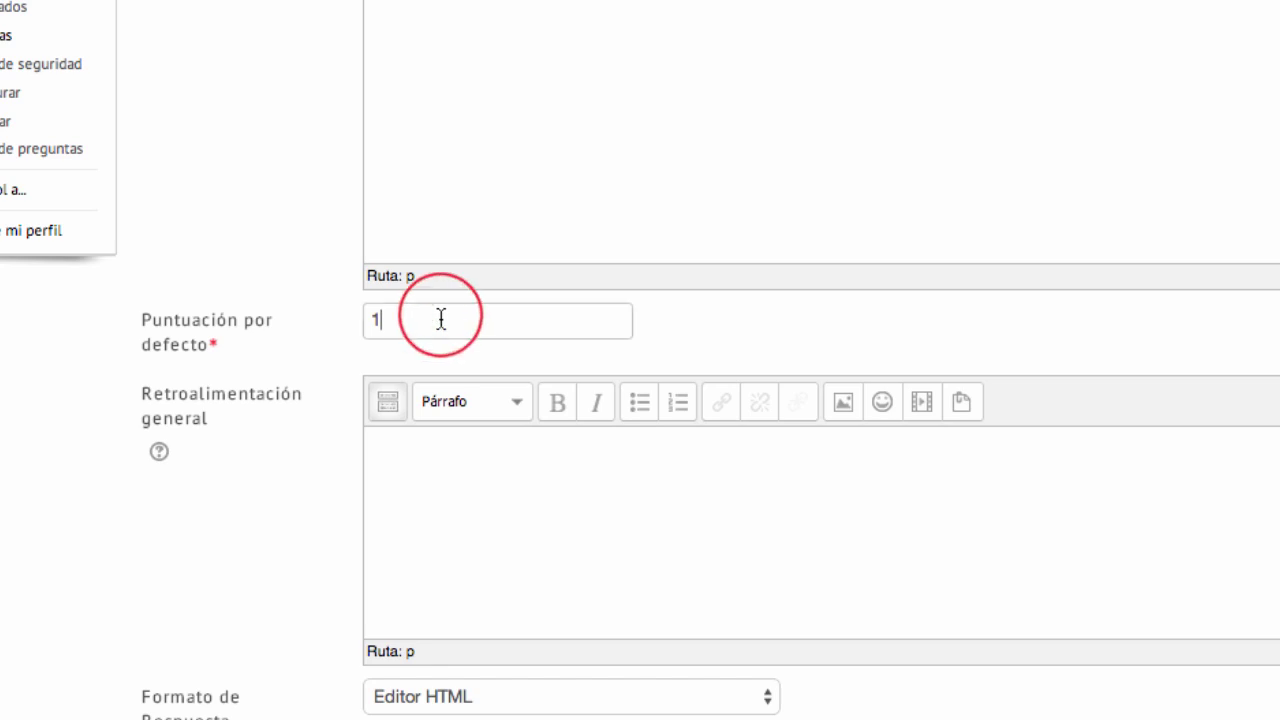
- Enter the general feedback "Como ventajas podrías decir: facilita la docencia on line y el modelo de aprendizaje de alumnos a distancia, etc."
scroll(441, 320, down, 3)
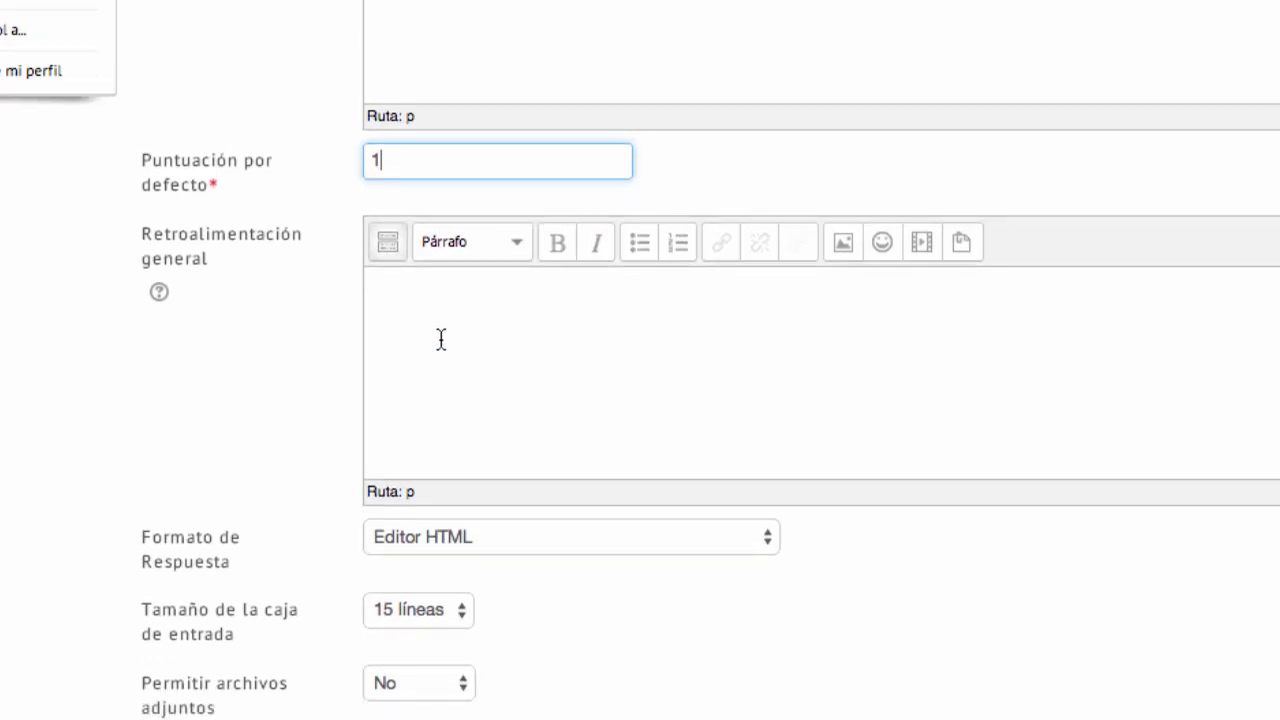
click(460, 347)
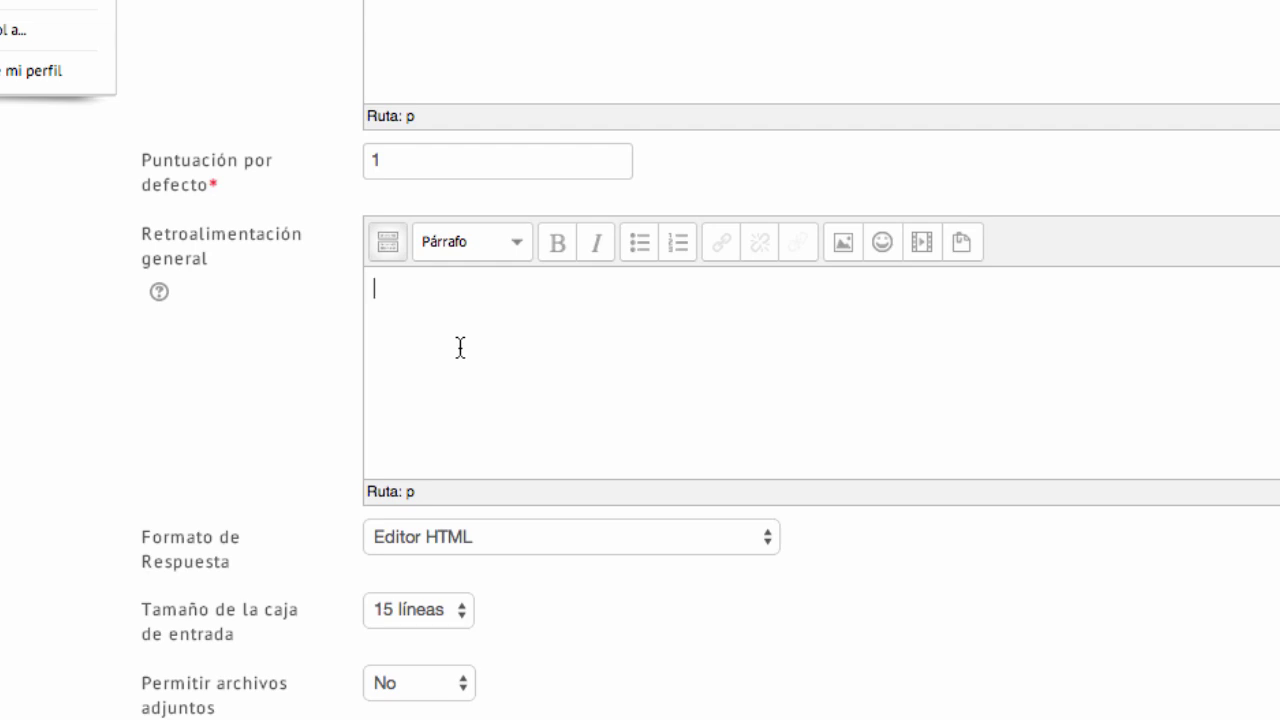
text(Como ventajas podrías )
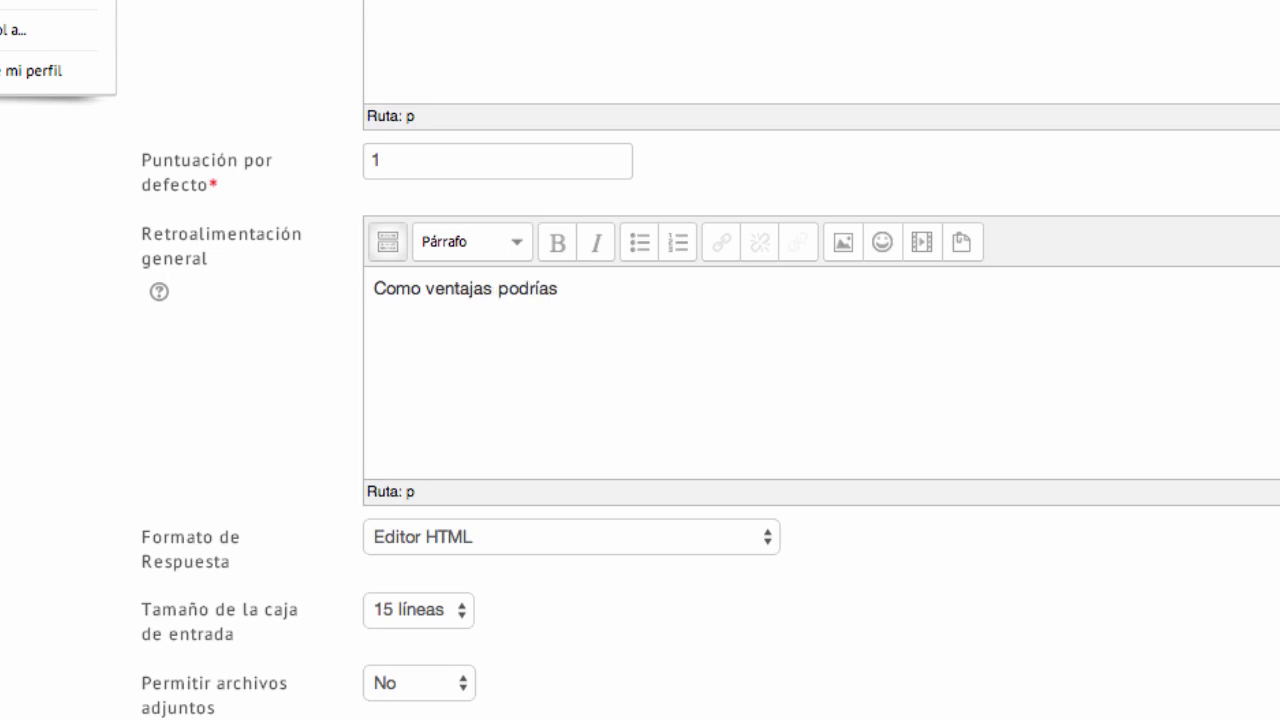
text(decir: favil)
key(BackSpace)
key(BackSpace)
key(BackSpace)
text(cilita la docencia)
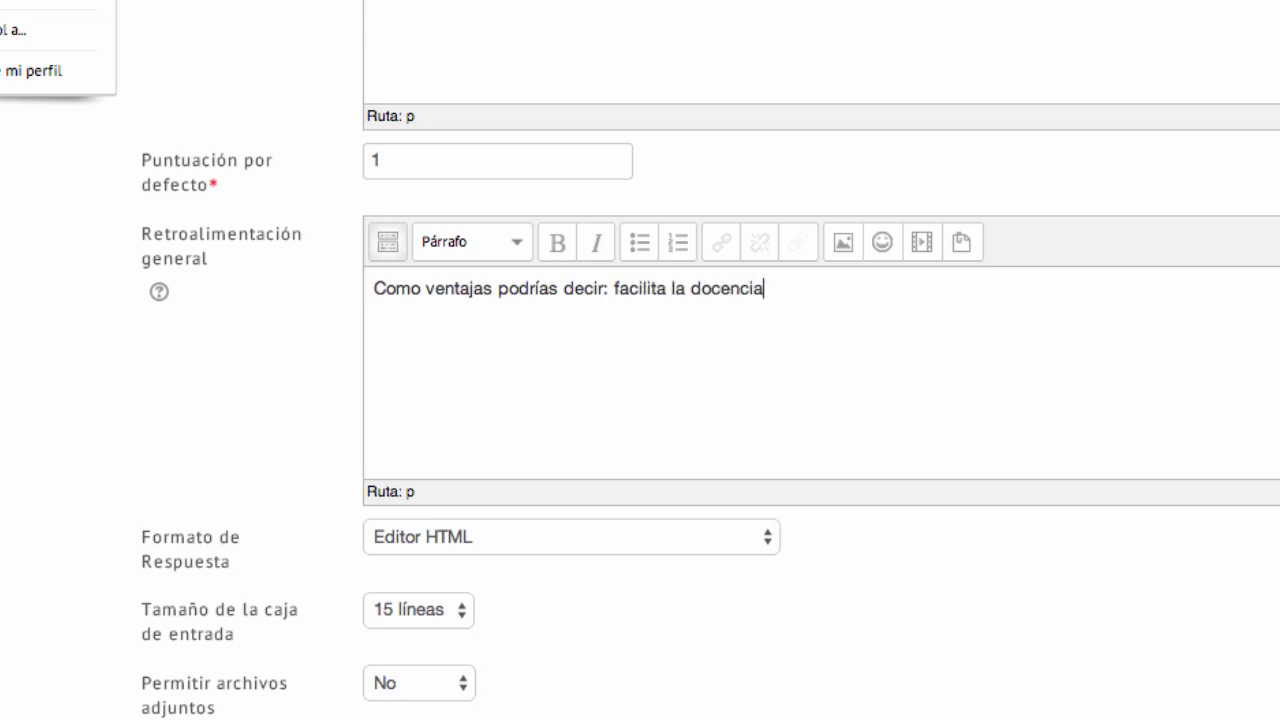
text( on line y el mode)
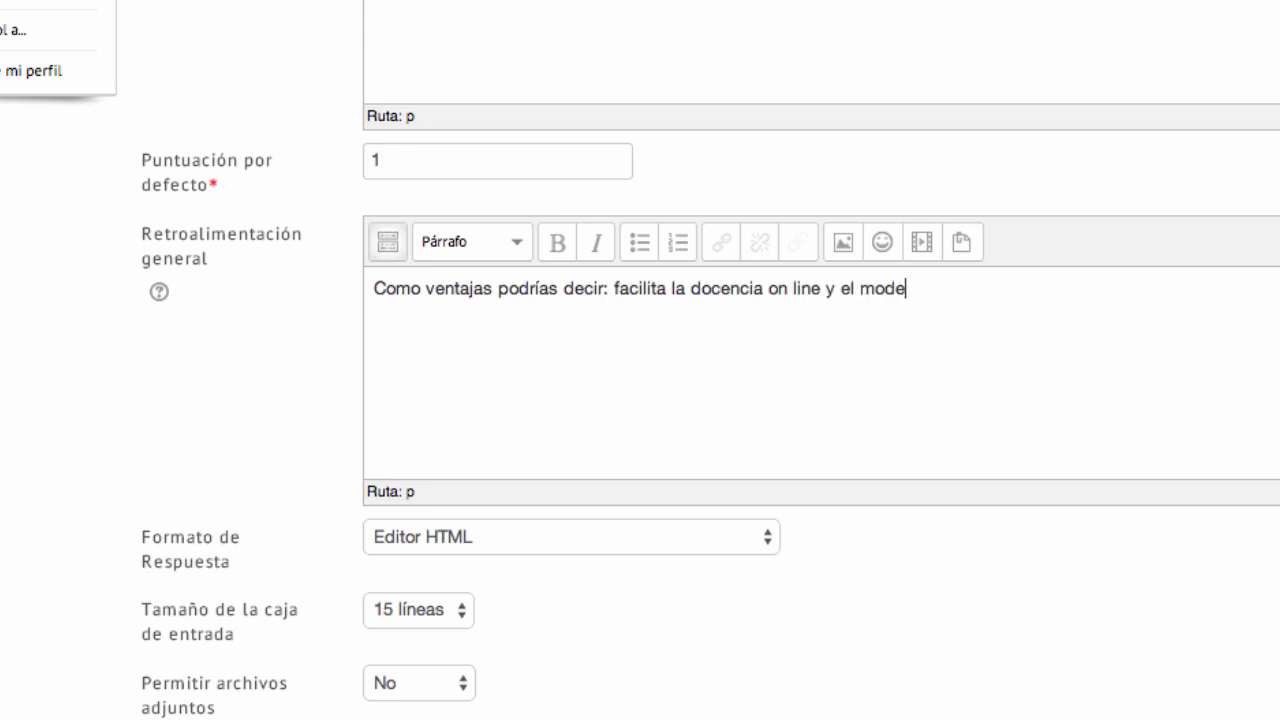
text(lo de aprendi)
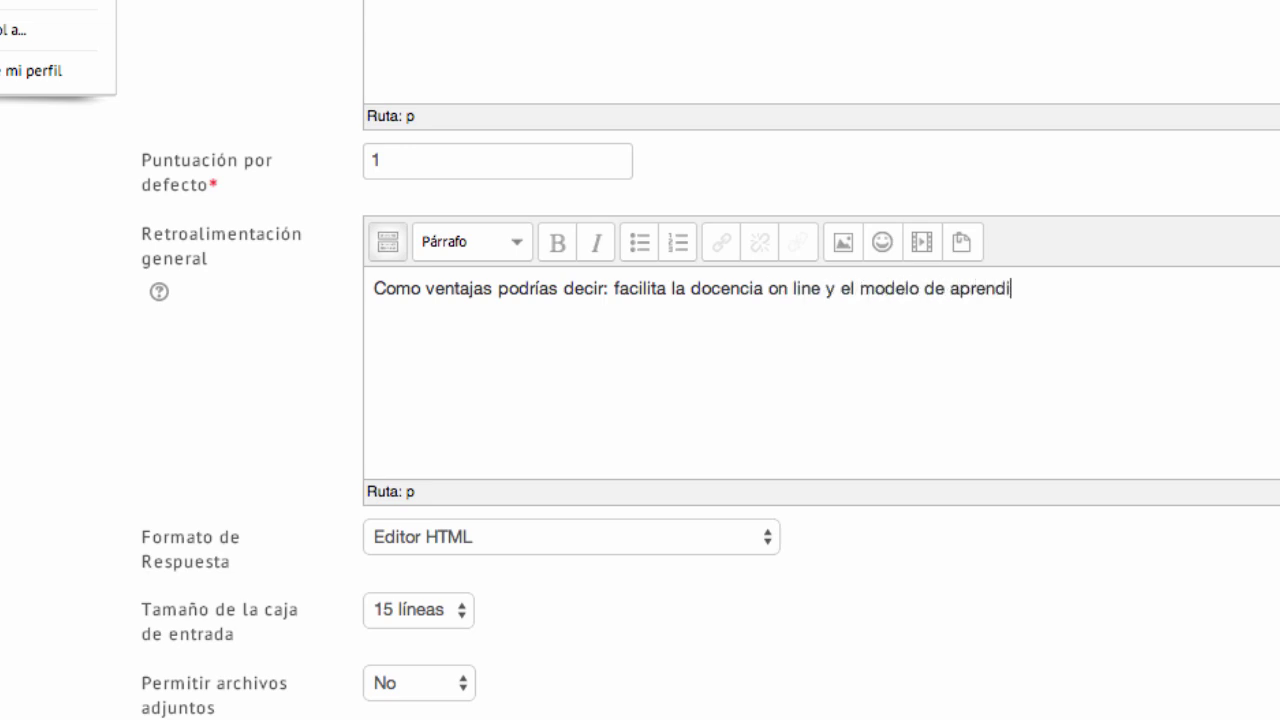
text(zaje de alumnos a )
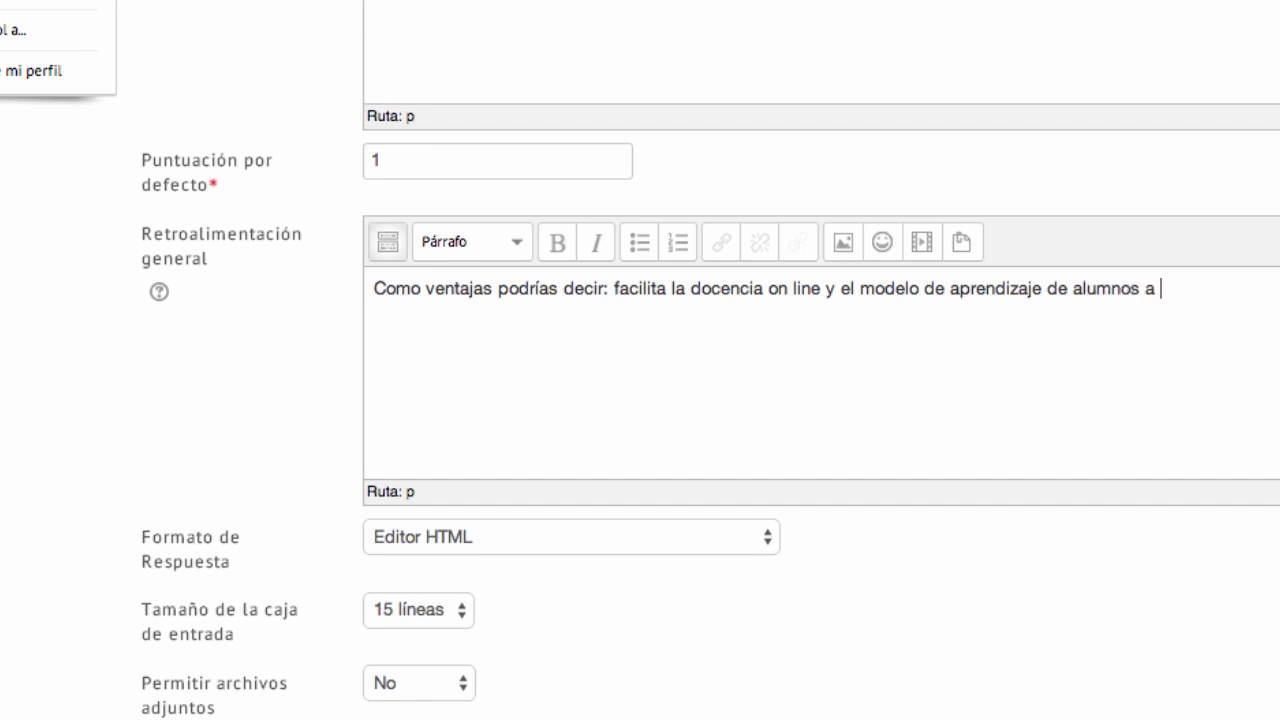
text(distancia, etc.)
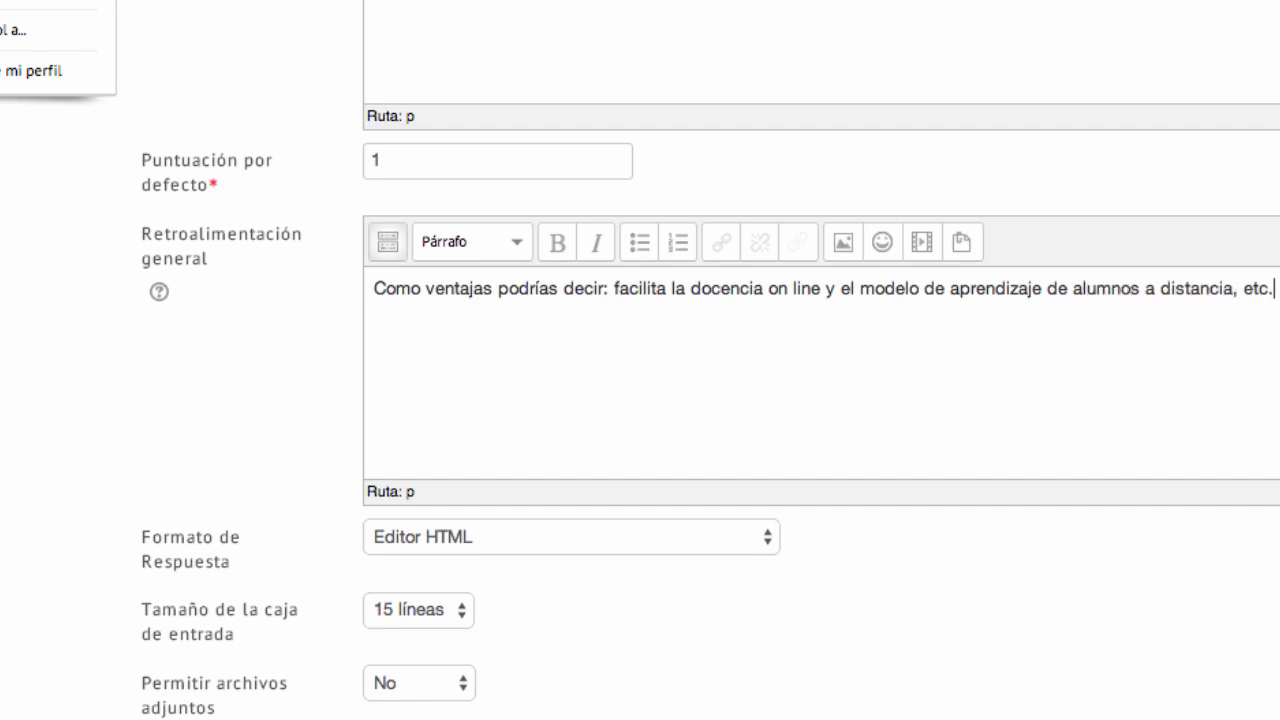
- Set the response format to Editor HTML, the input box size to 15 líneas and attachments to No
scroll(640, 400, down, 1)
scroll(420, 366, down, 5)
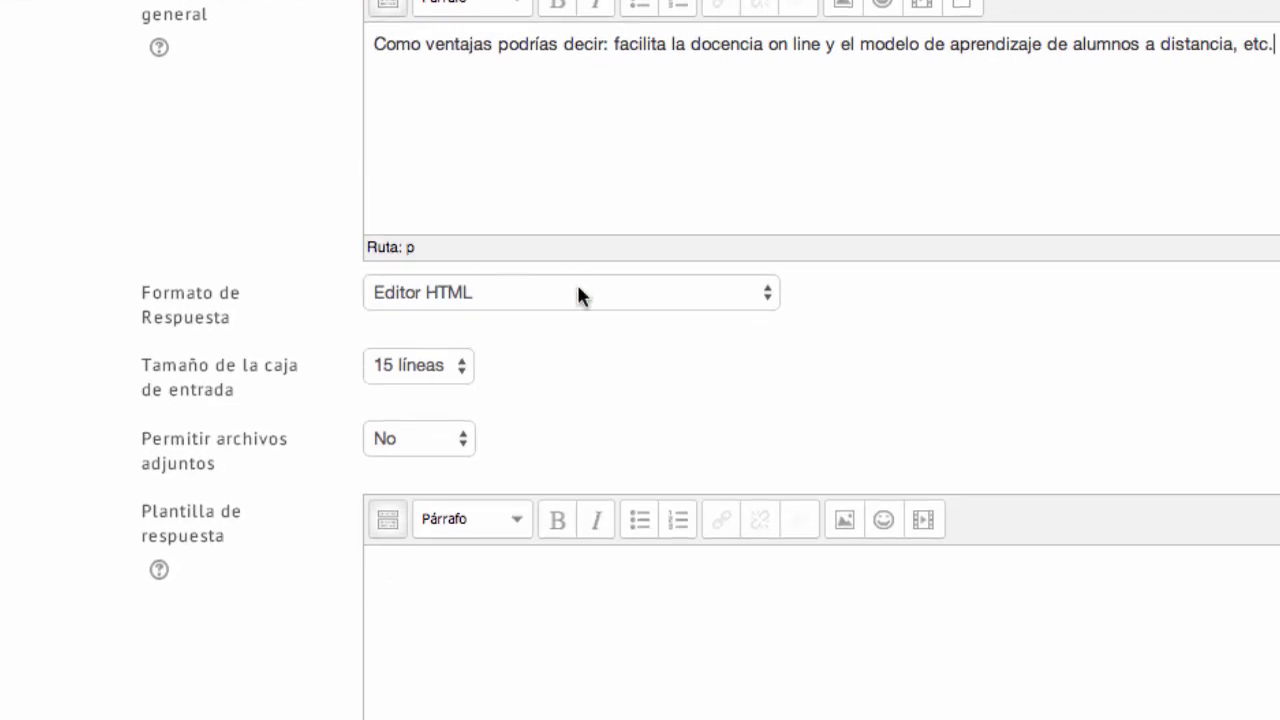
click(579, 293)
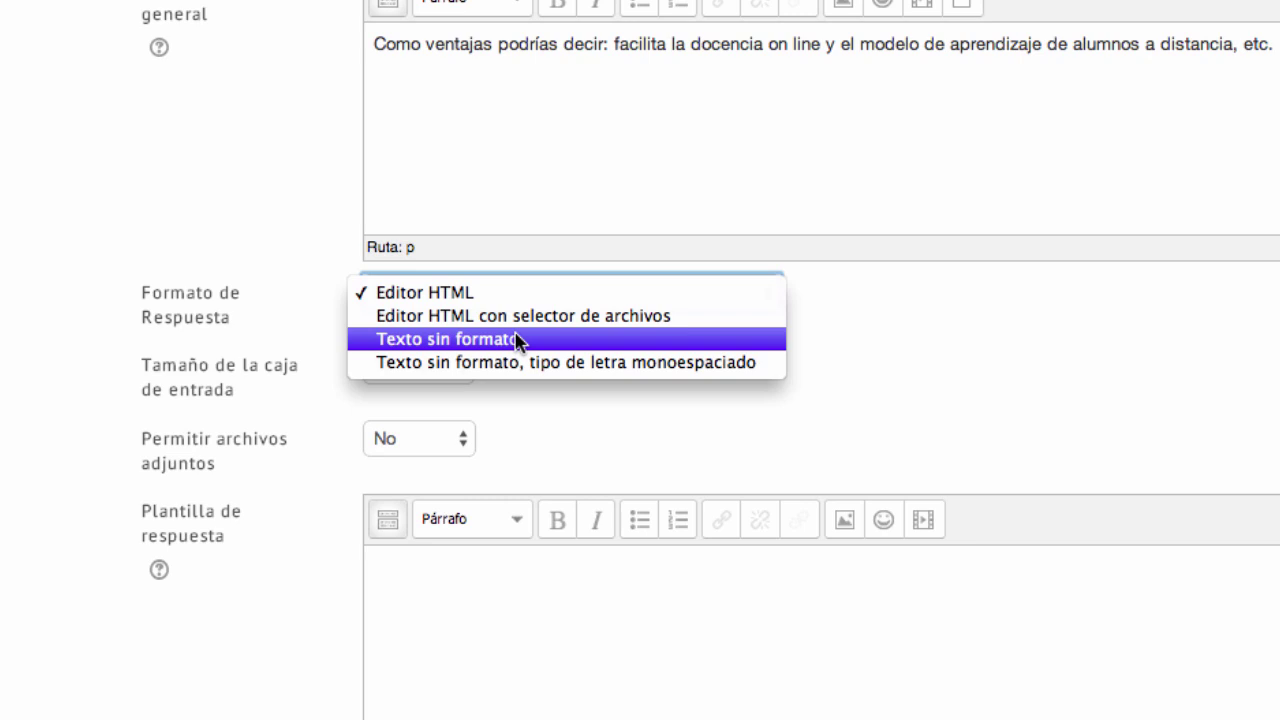
click(450, 292)
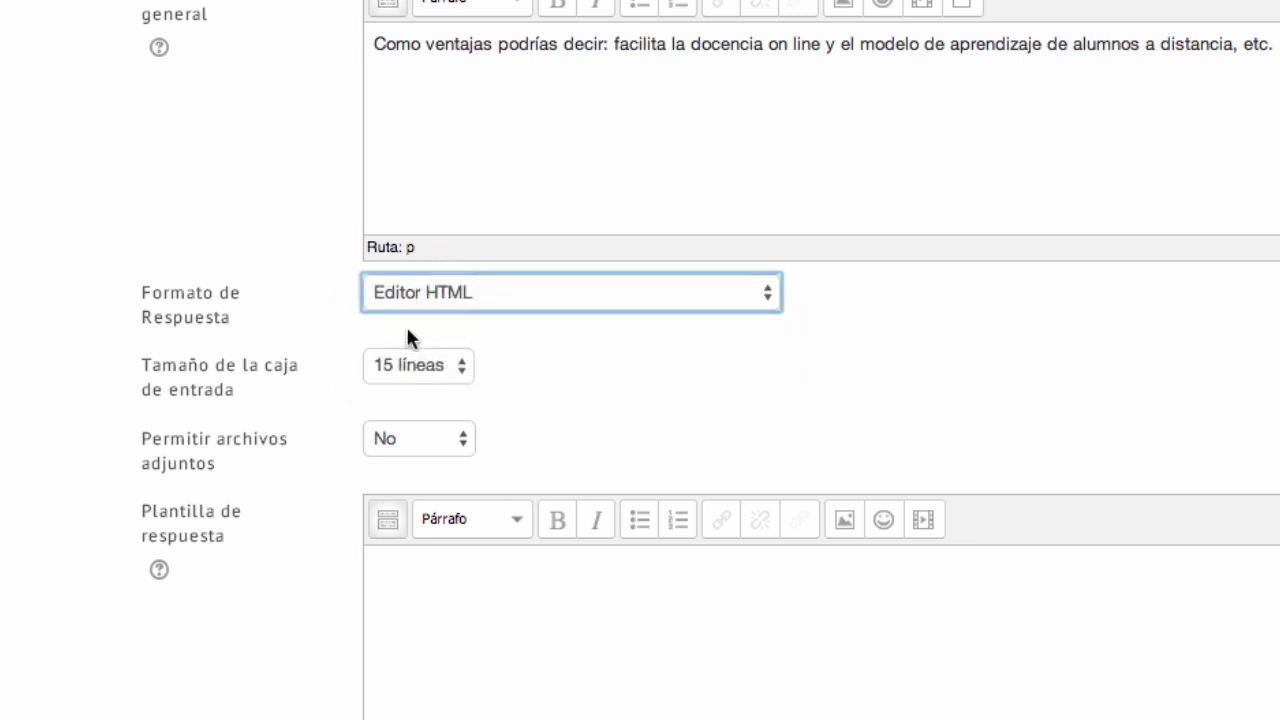
click(469, 372)
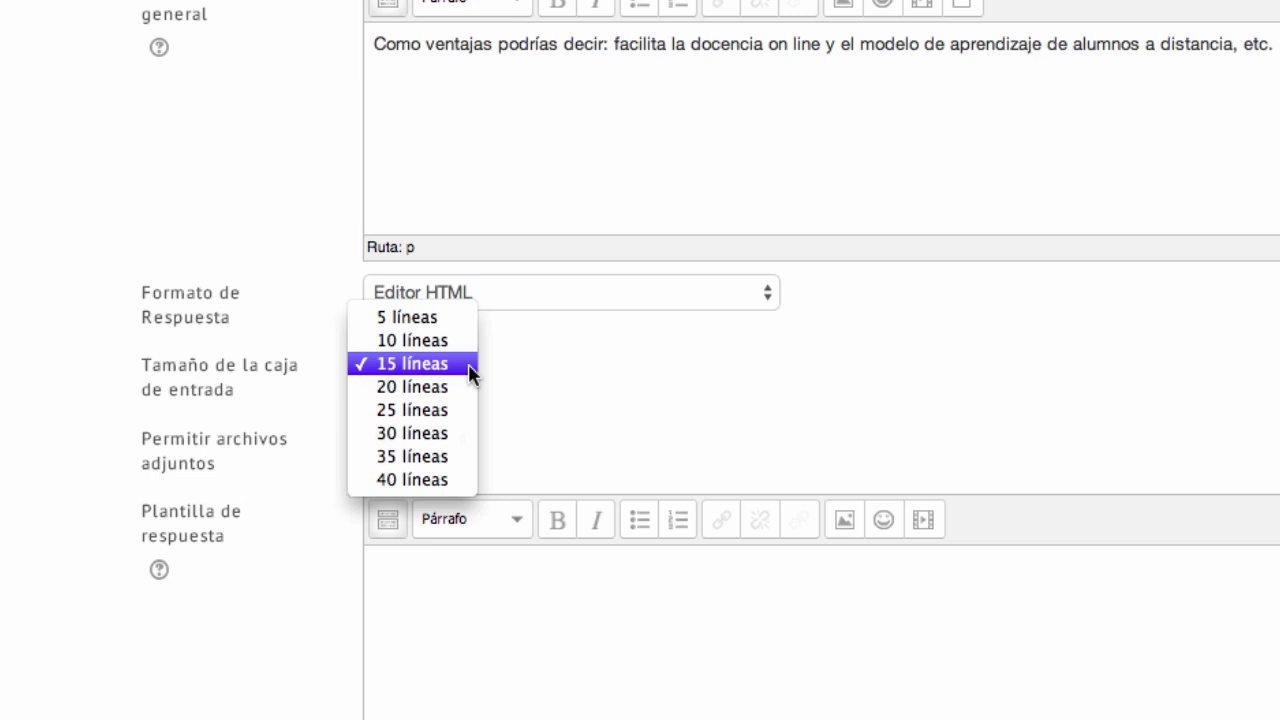
click(621, 367)
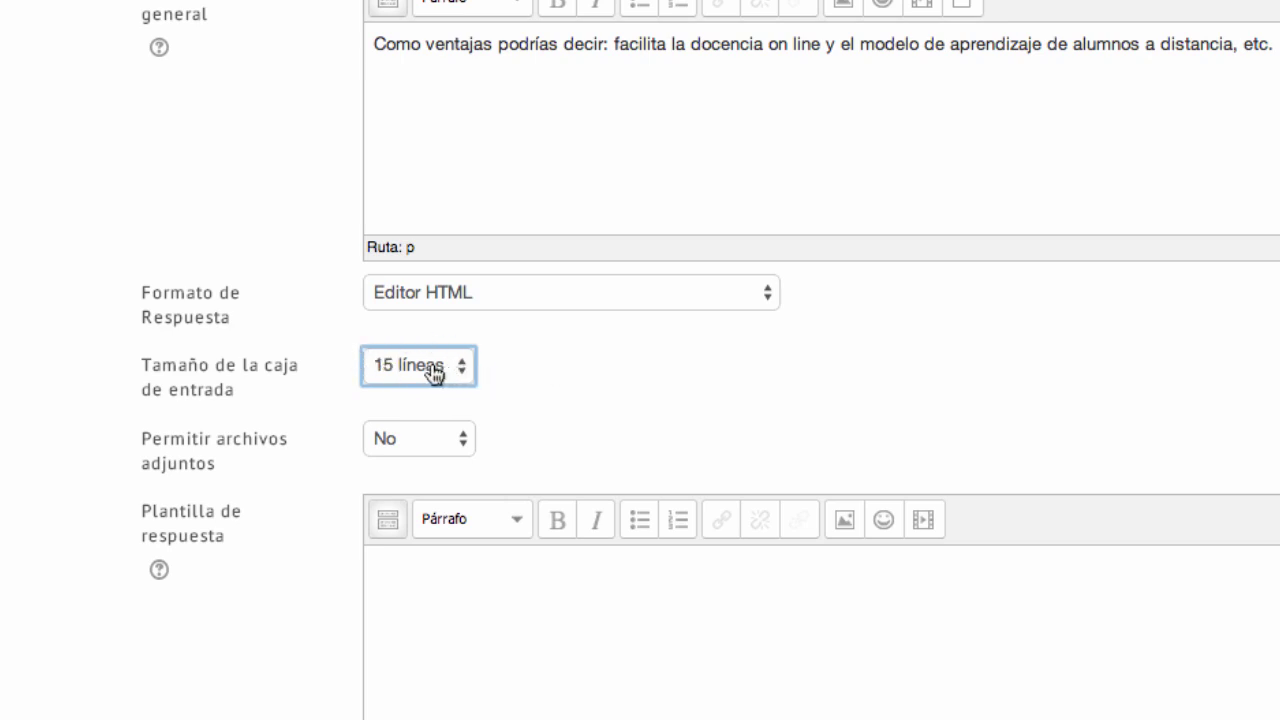
click(457, 445)
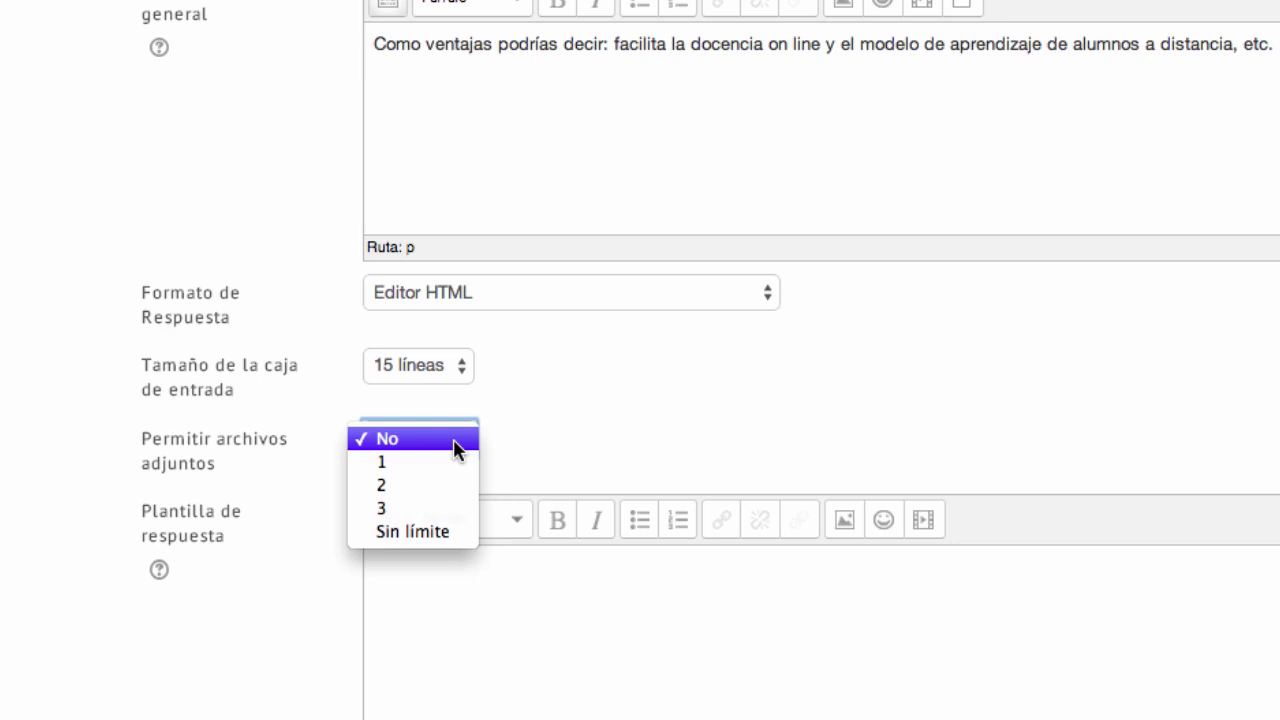
click(643, 443)
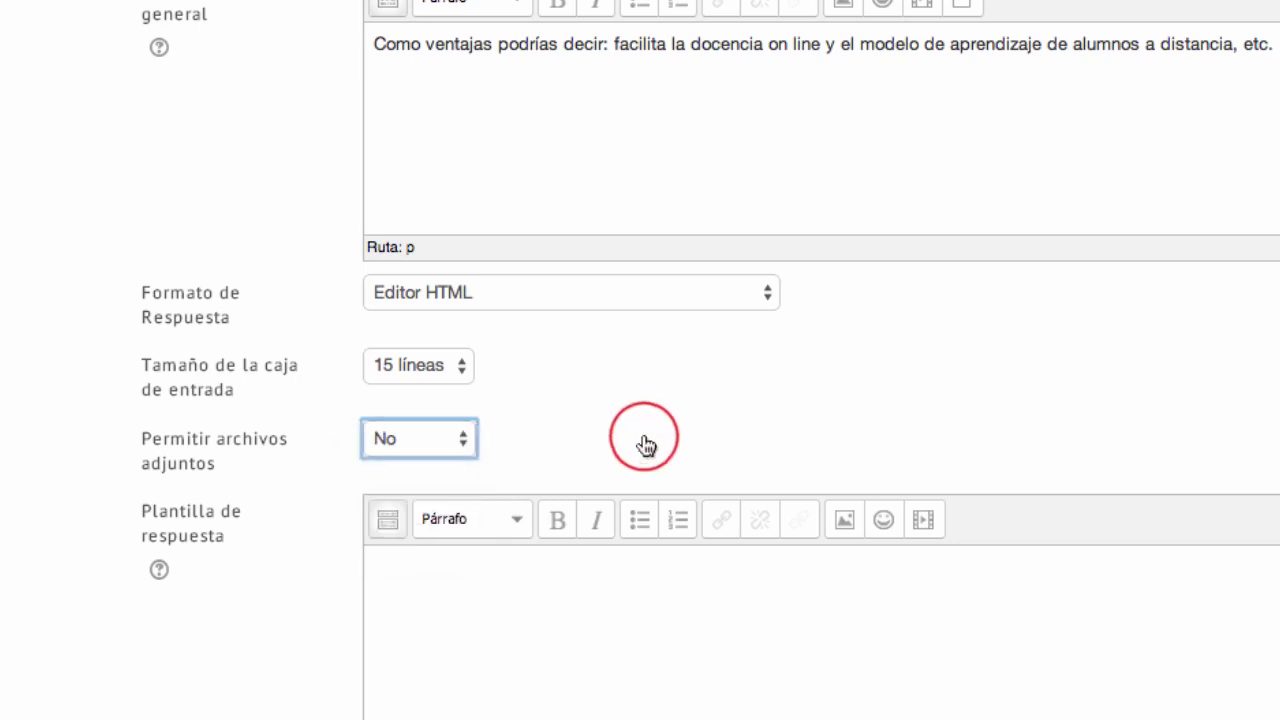
- Enter the response template "Moodle es una plataforma con las siguientes ventajas..." for the essay question
scroll(644, 440, down, 2)
scroll(644, 440, down, 2)
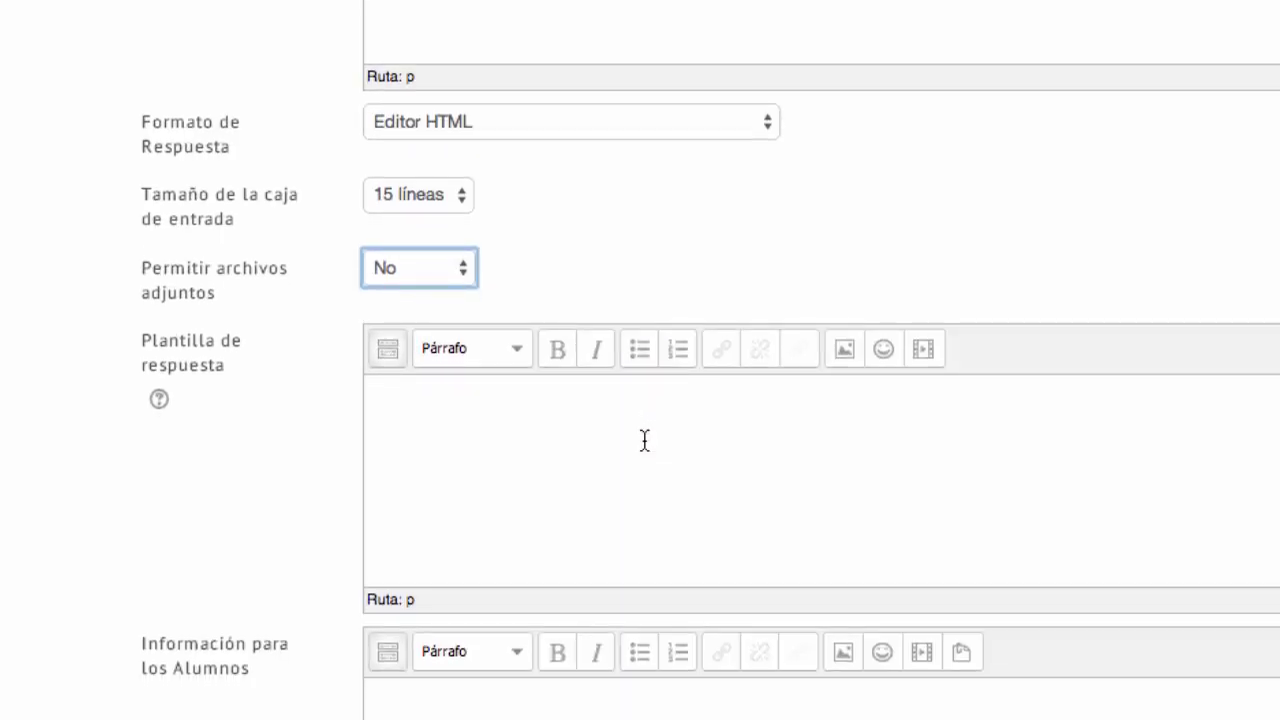
click(578, 458)
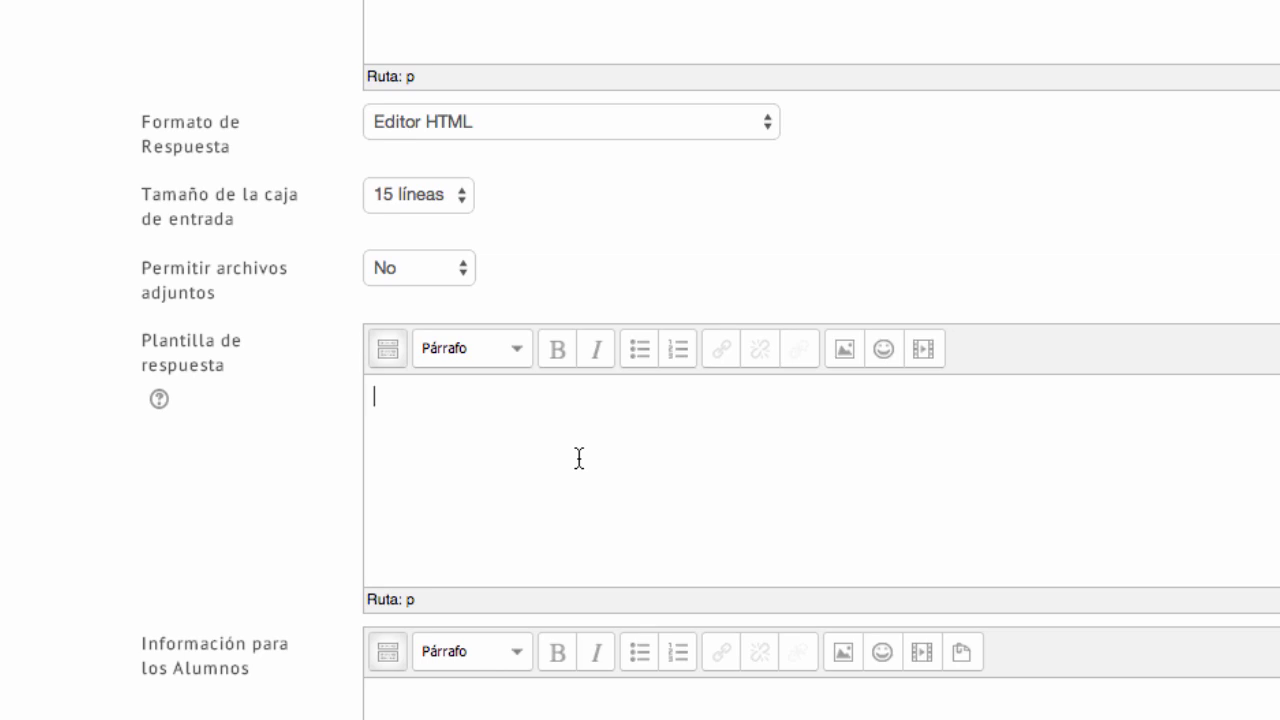
text(Moodle es una )
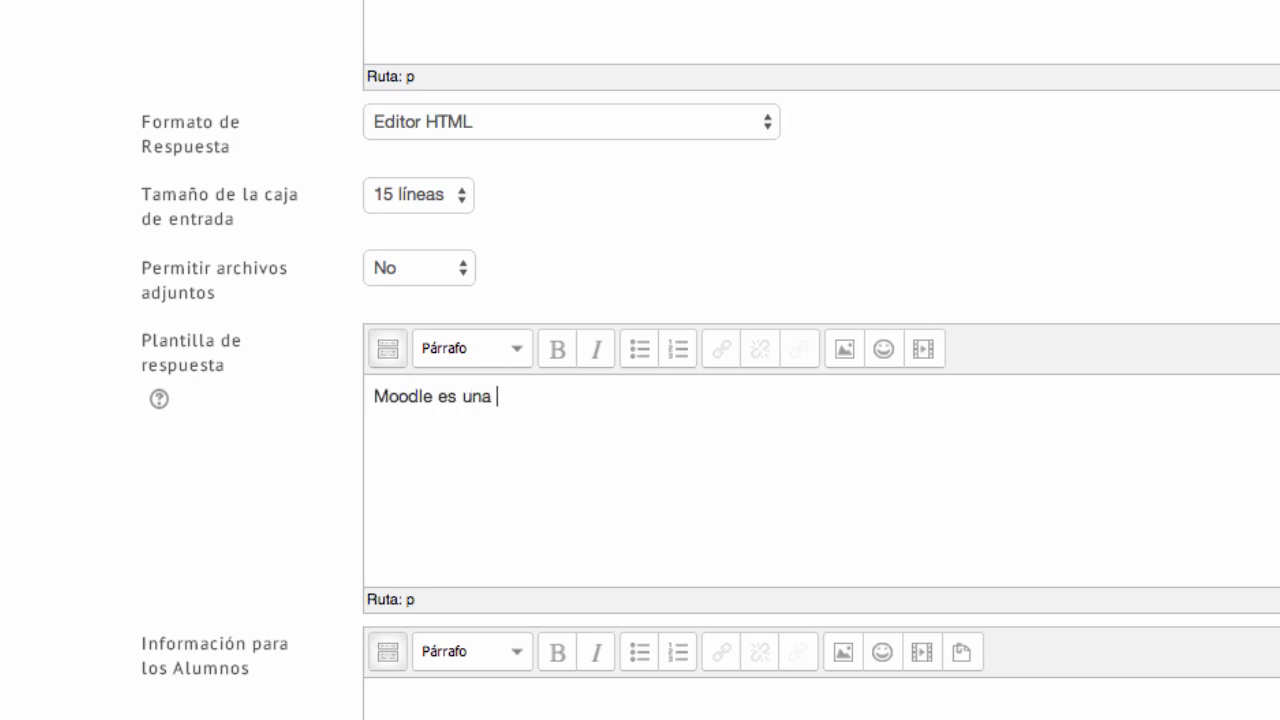
text(plataforma con )
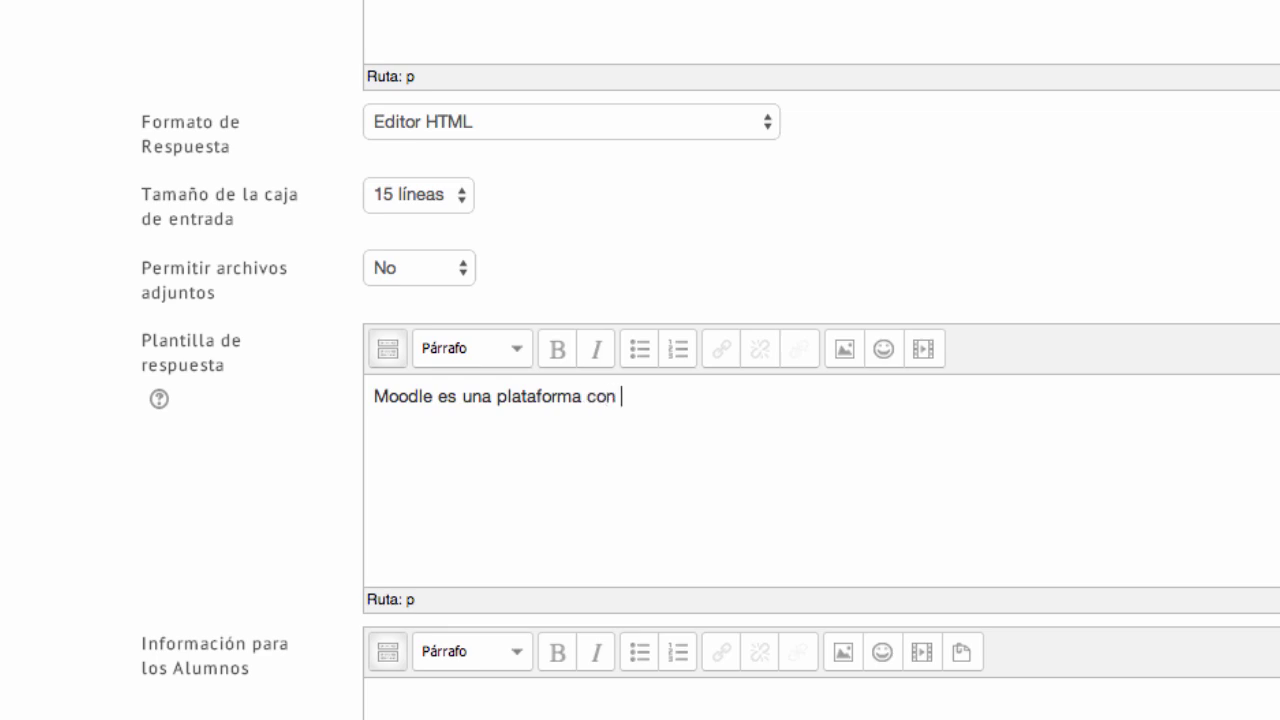
text(las sigiente)
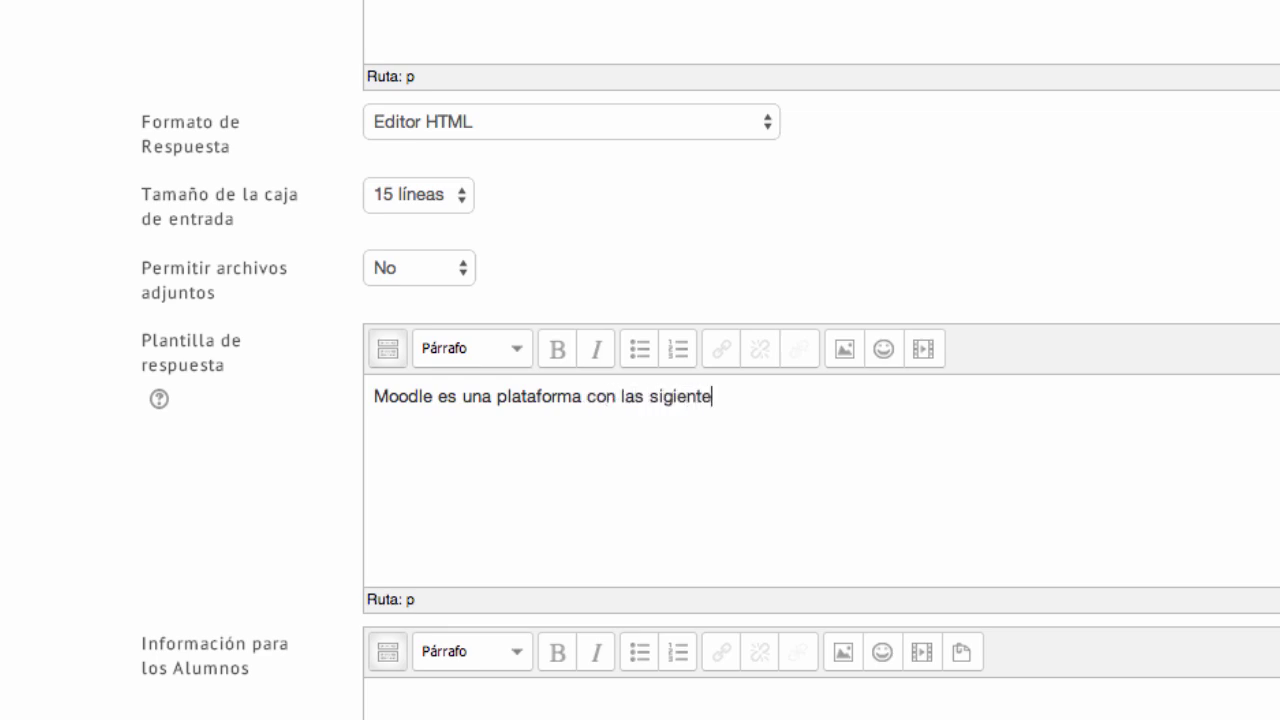
key(BackSpace)
key(BackSpace)
key(BackSpace)
key(BackSpace)
key(BackSpace)
text(uientes ventajas...)
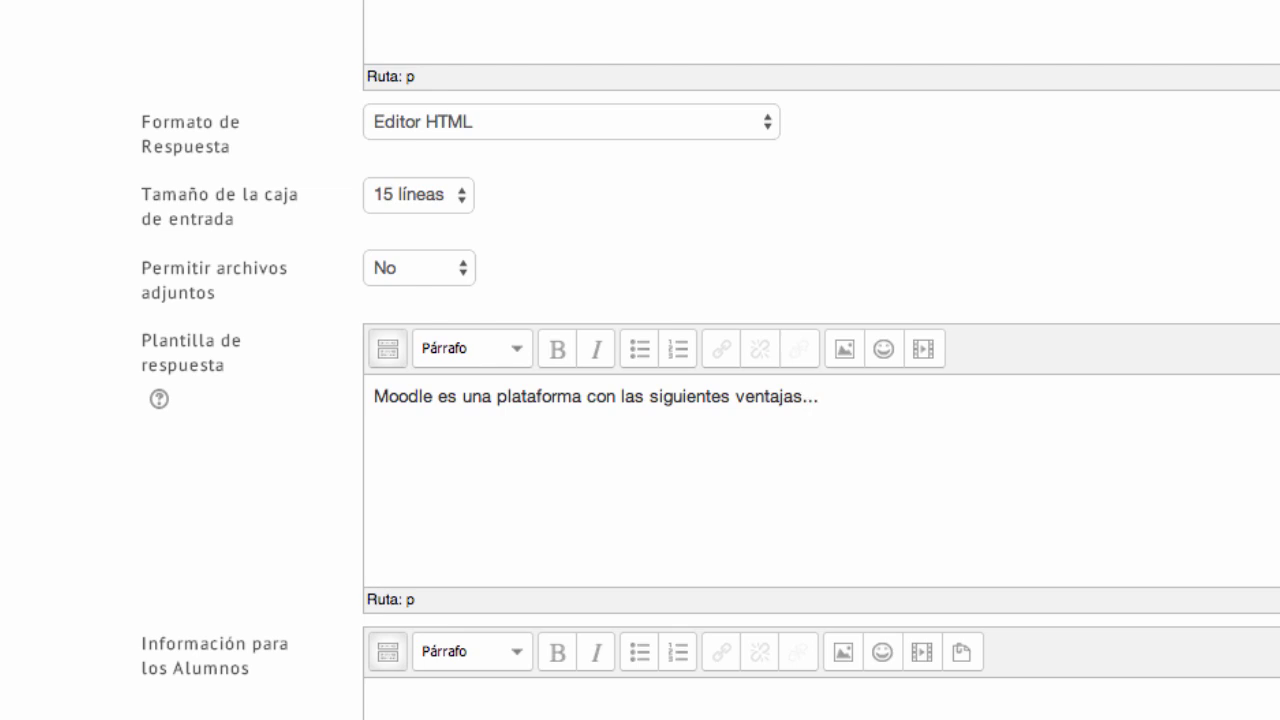
- Save the essay question with the student information (Información para los Alumnos) left empty
scroll(710, 360, down, 3)
scroll(203, 412, down, 3)
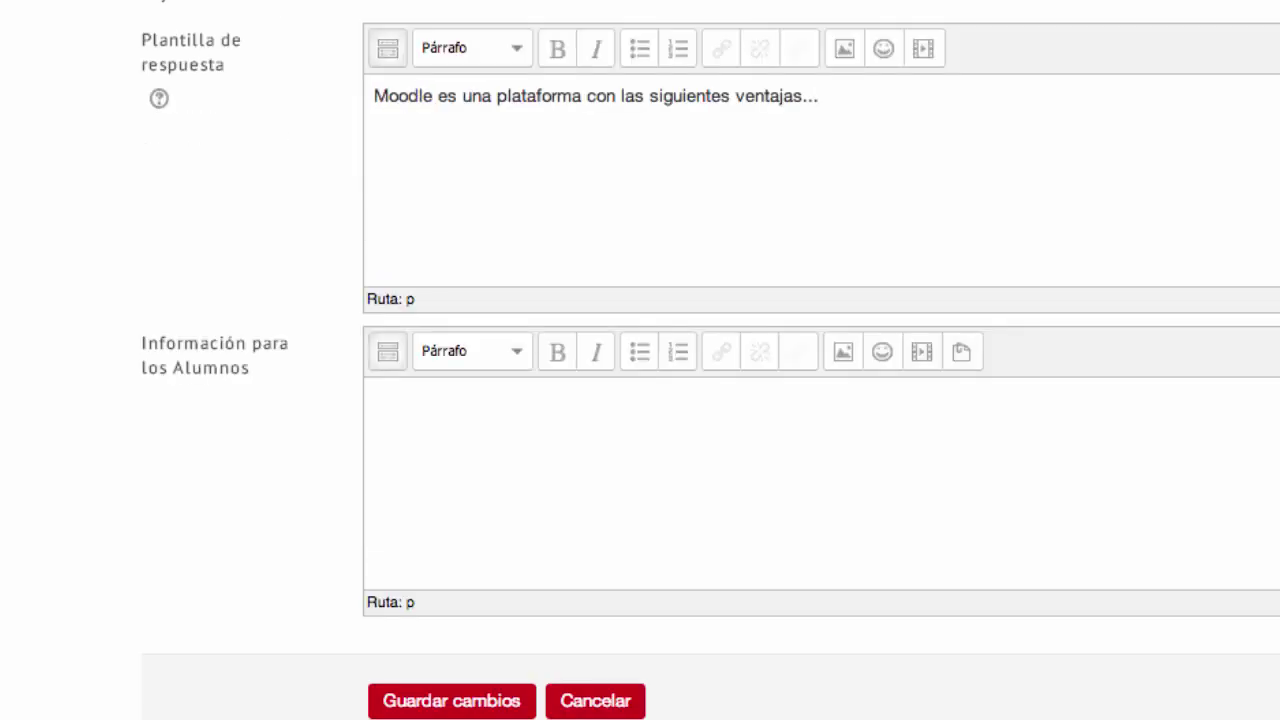
click(203, 412)
click(451, 697)
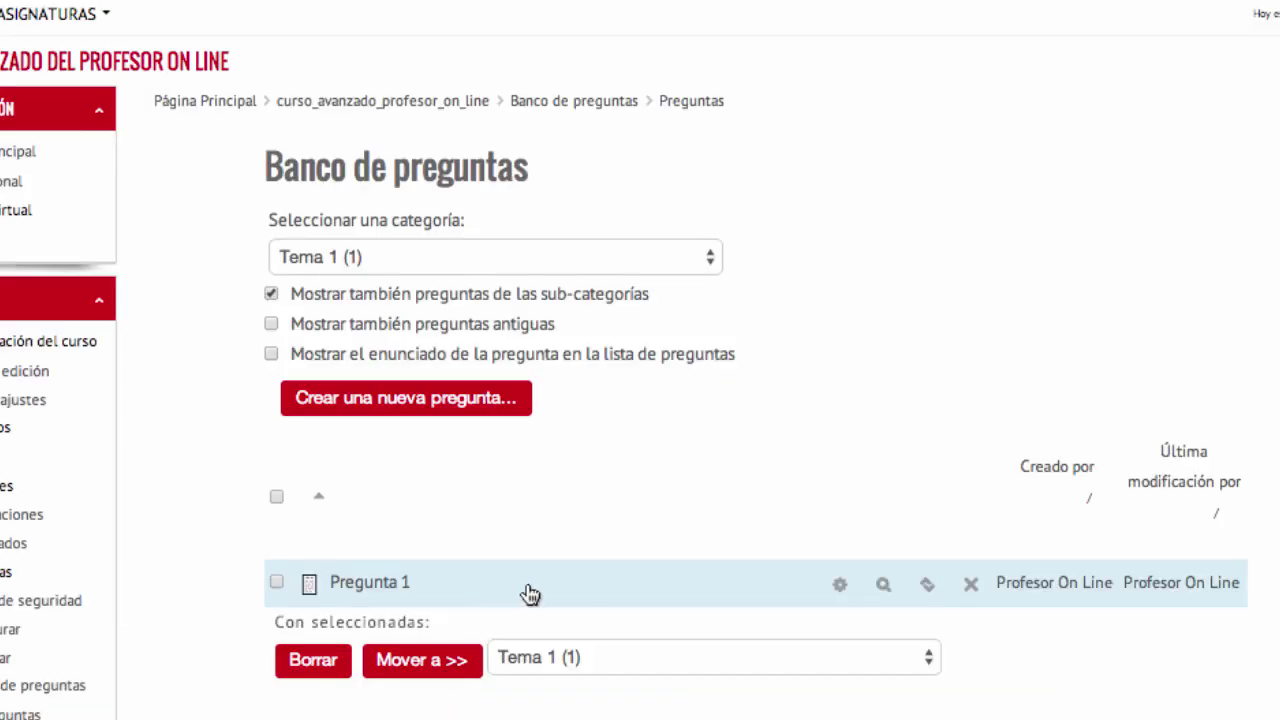
- Preview Pregunta 1 from the question bank and select the template text in its answer box
click(883, 588)
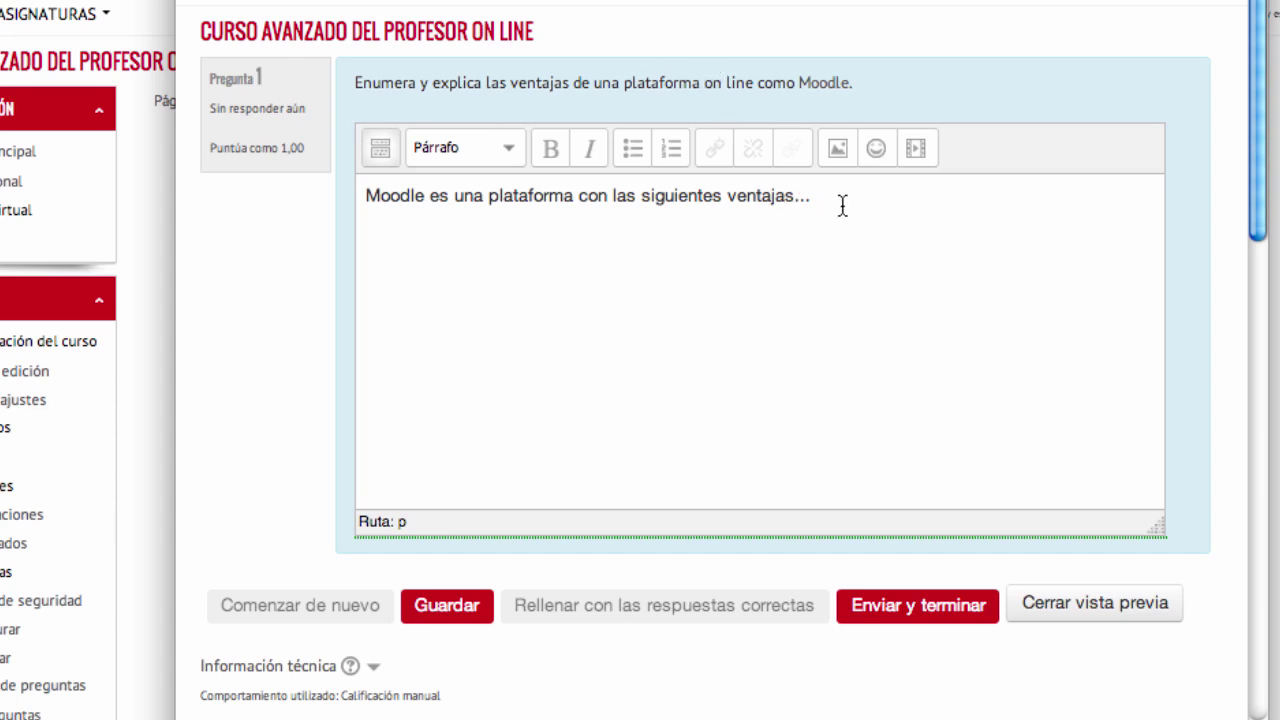
drag(842, 201, 337, 197)
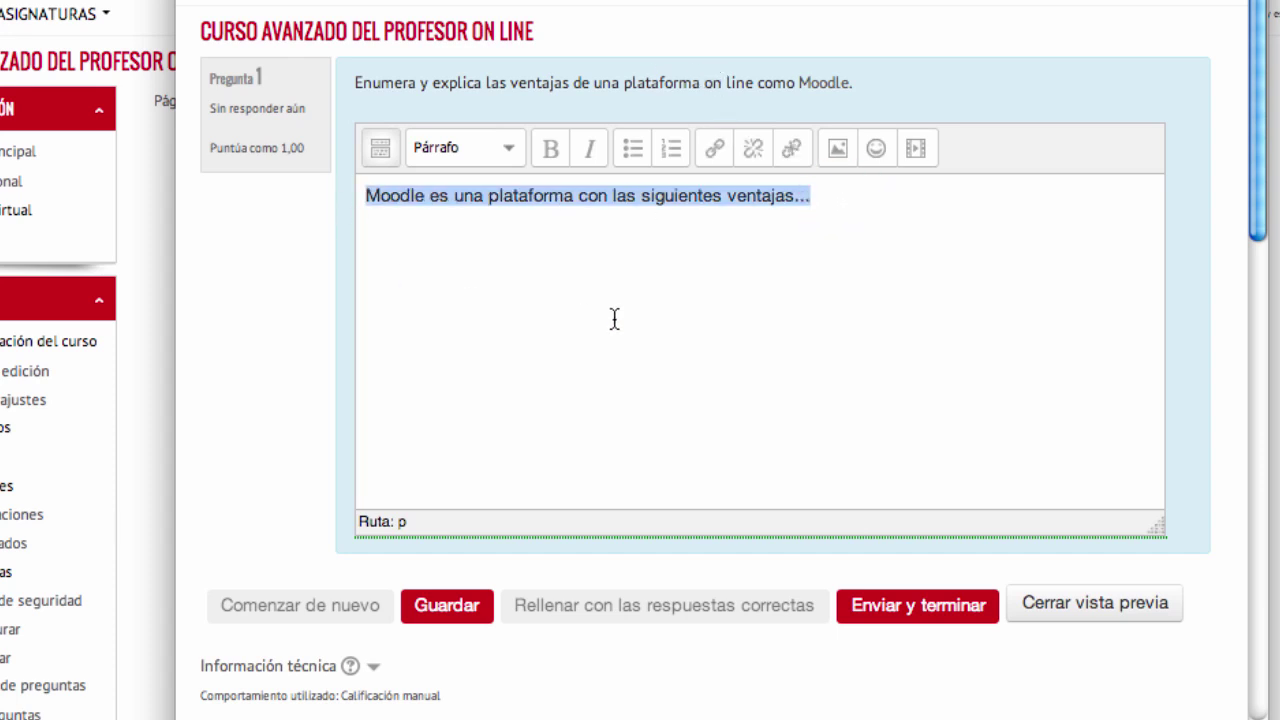